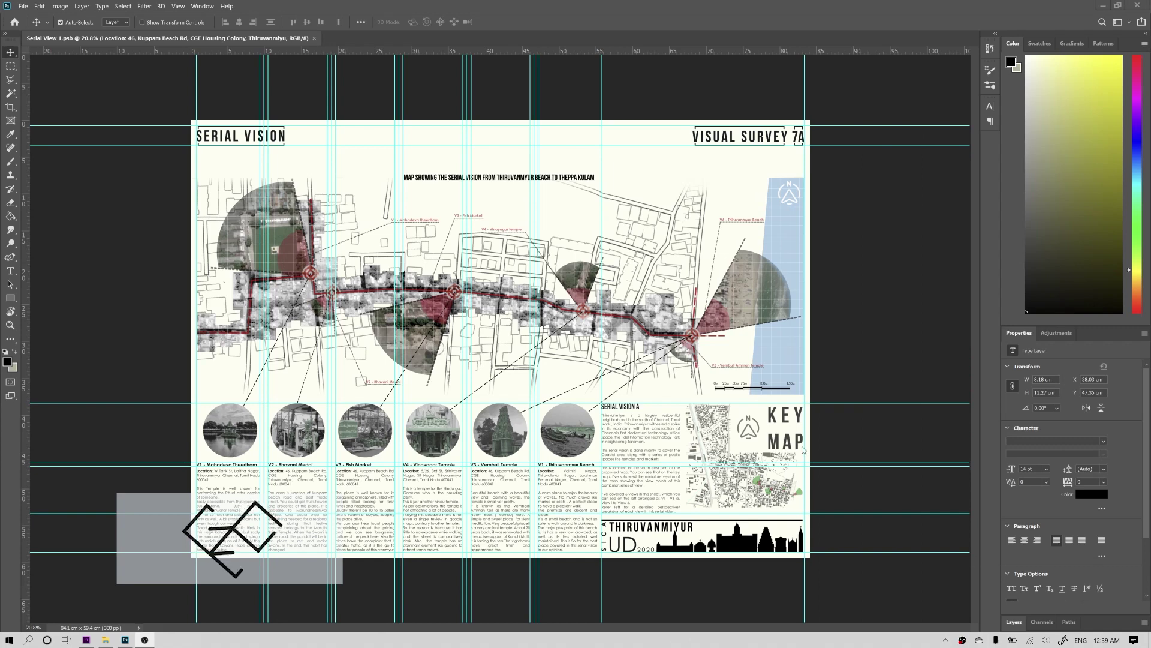
Step: Clear all guides from the Serial Vision sheet
key("ctrl+minus")
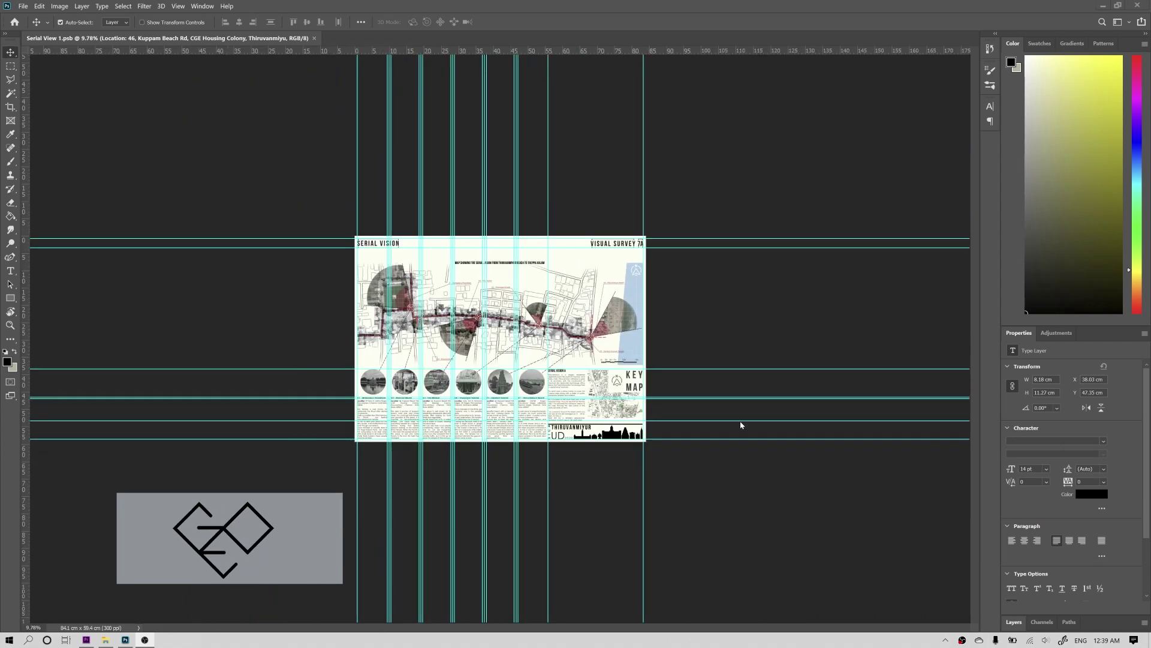
scroll(463, 418, "up", 5)
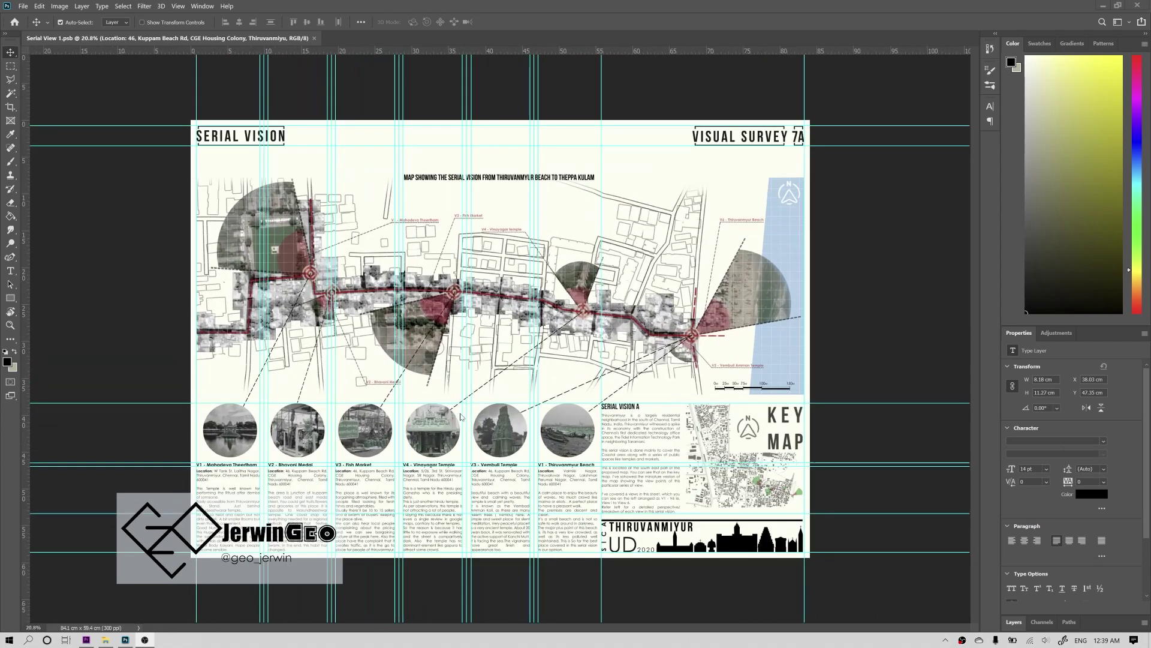
left_click(178, 7)
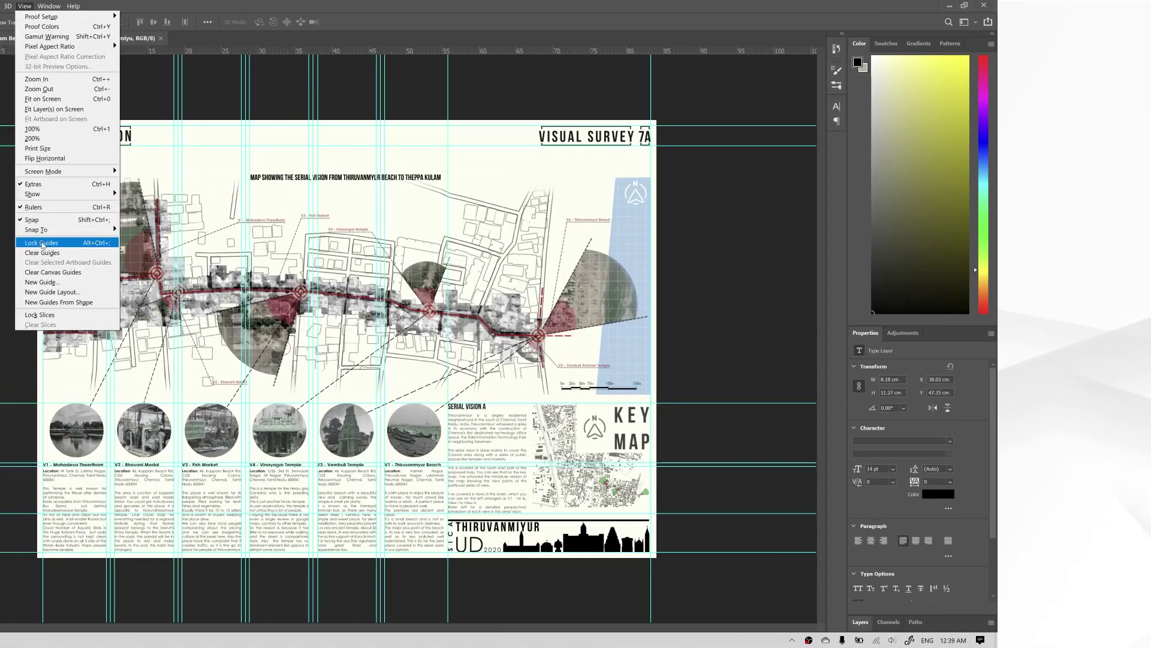
left_click(198, 243)
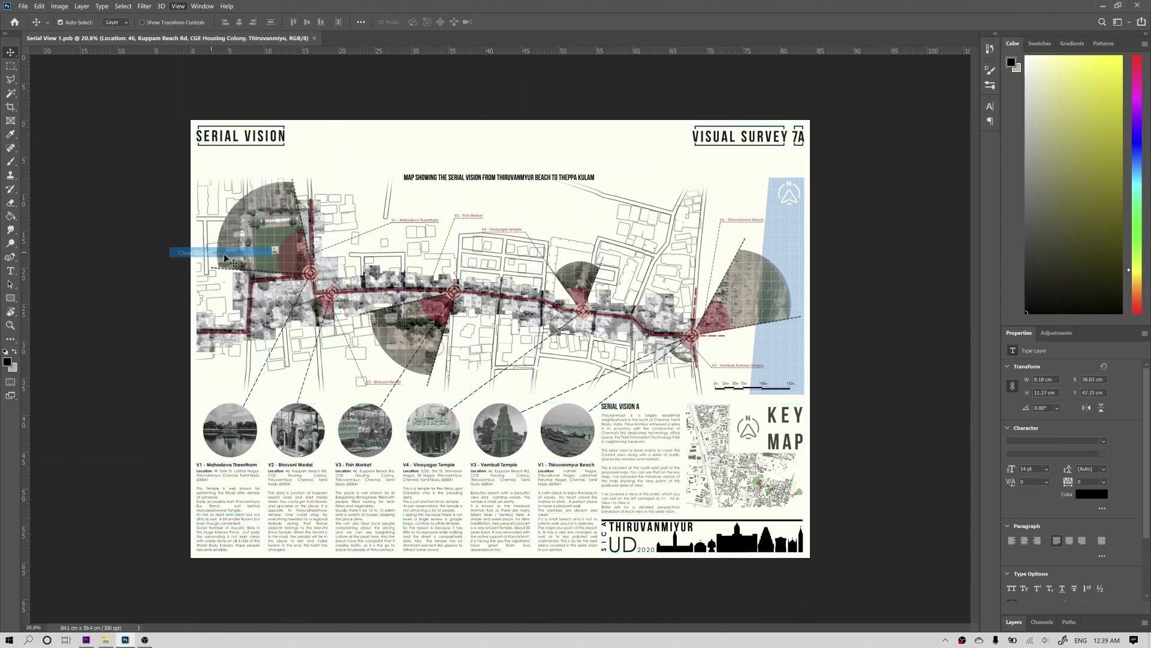
Step: Examine the finished sheet's serial vision map, circular view photos, description texts and key map
scroll(351, 300, "up", 4)
left_click_drag(350, 301, 109, 232)
left_click_drag(707, 384, 246, 222)
left_click_drag(295, 449, 546, 278)
scroll(545, 278, "down", 3)
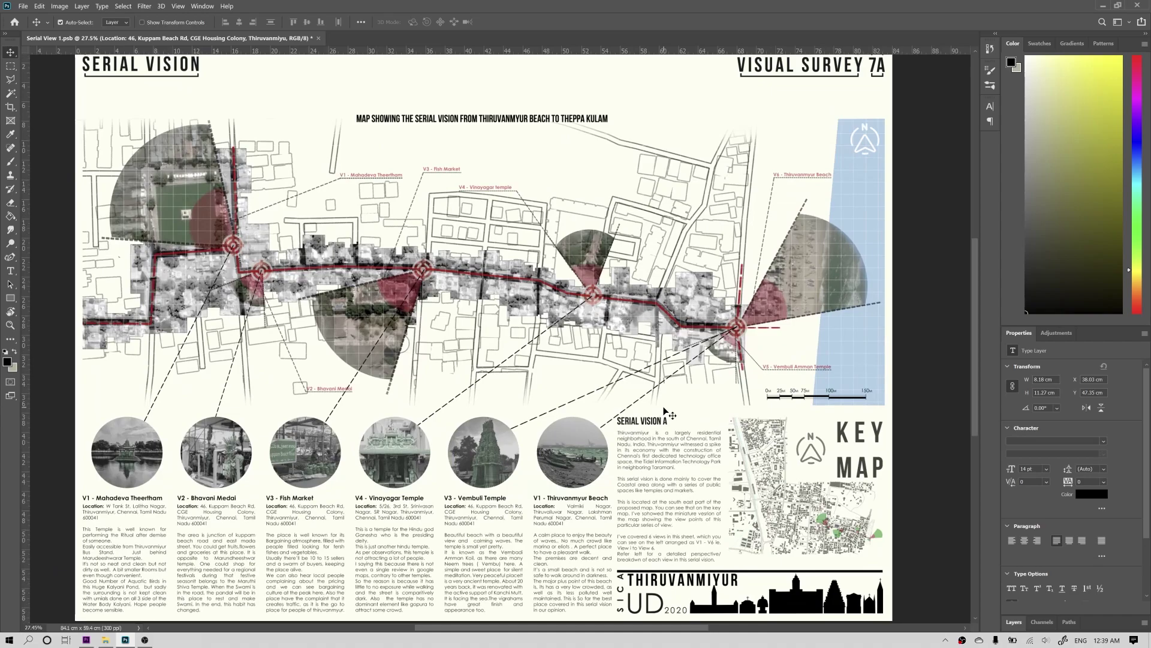
left_click_drag(589, 390, 526, 419)
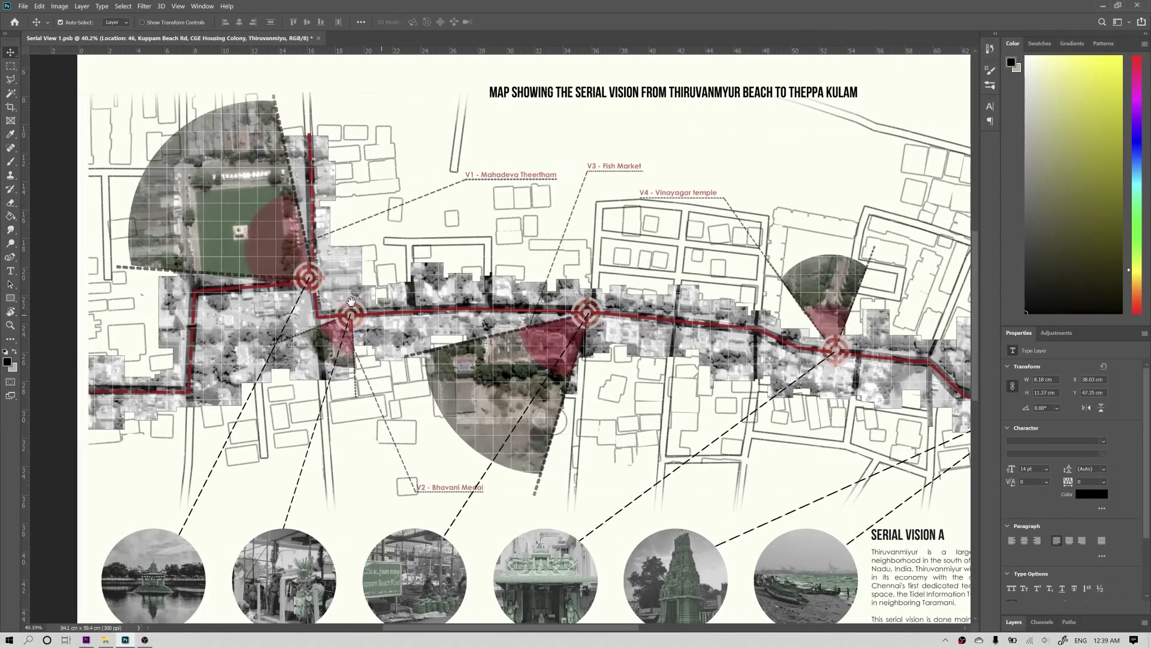
scroll(522, 318, "up", 2)
left_click_drag(523, 318, 63, 155)
left_click_drag(298, 456, 547, 282)
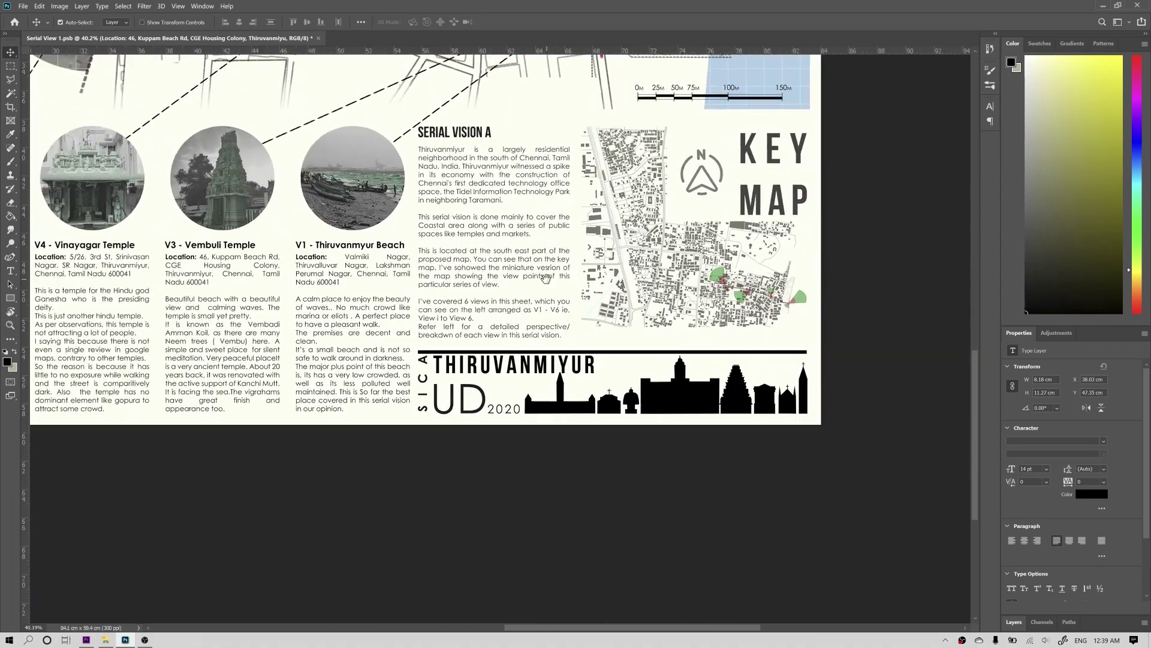
scroll(547, 284, "down", 4)
scroll(546, 282, "down", 2)
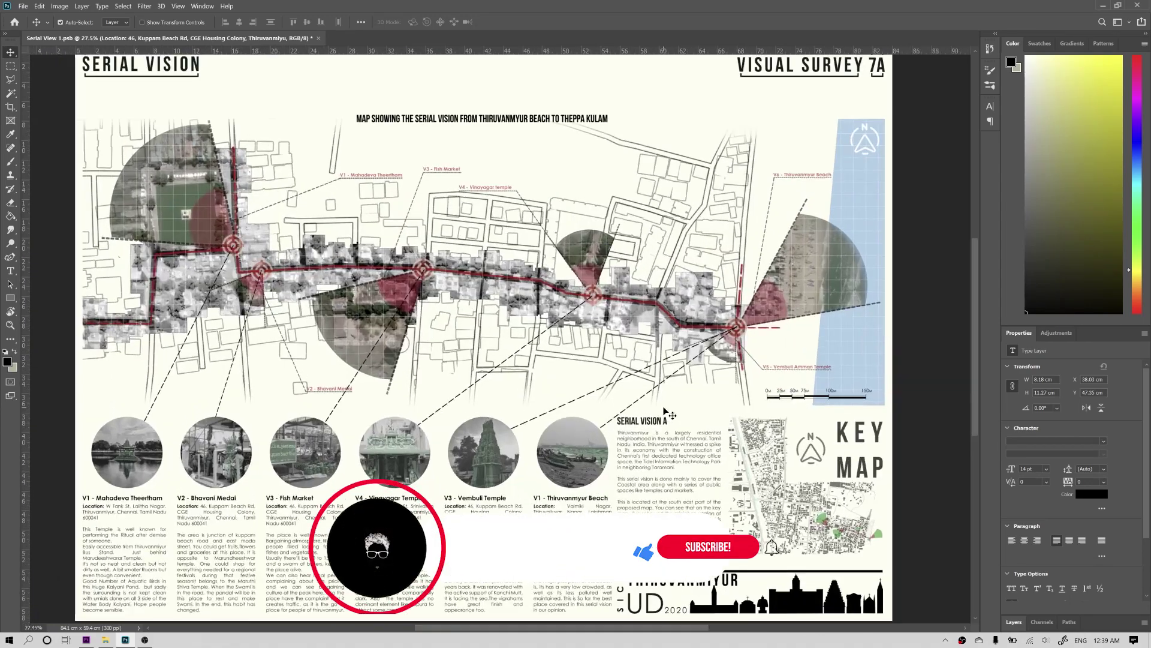
scroll(594, 355, "up", 2)
left_click(593, 355)
scroll(594, 355, "down", 2)
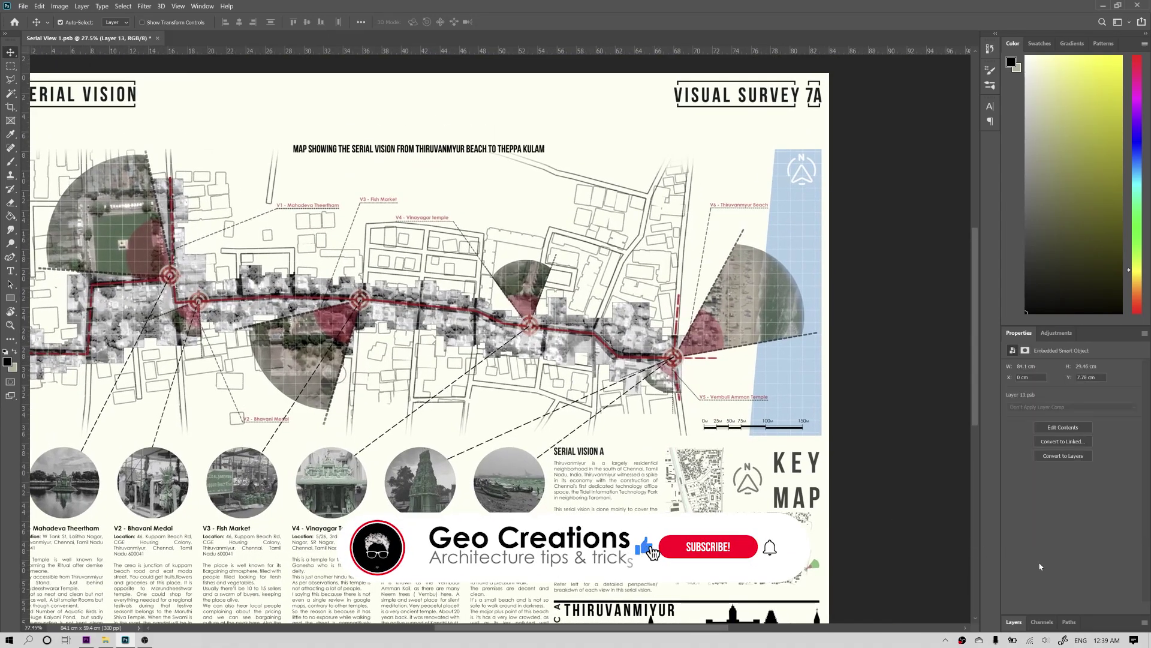
left_click(1013, 622)
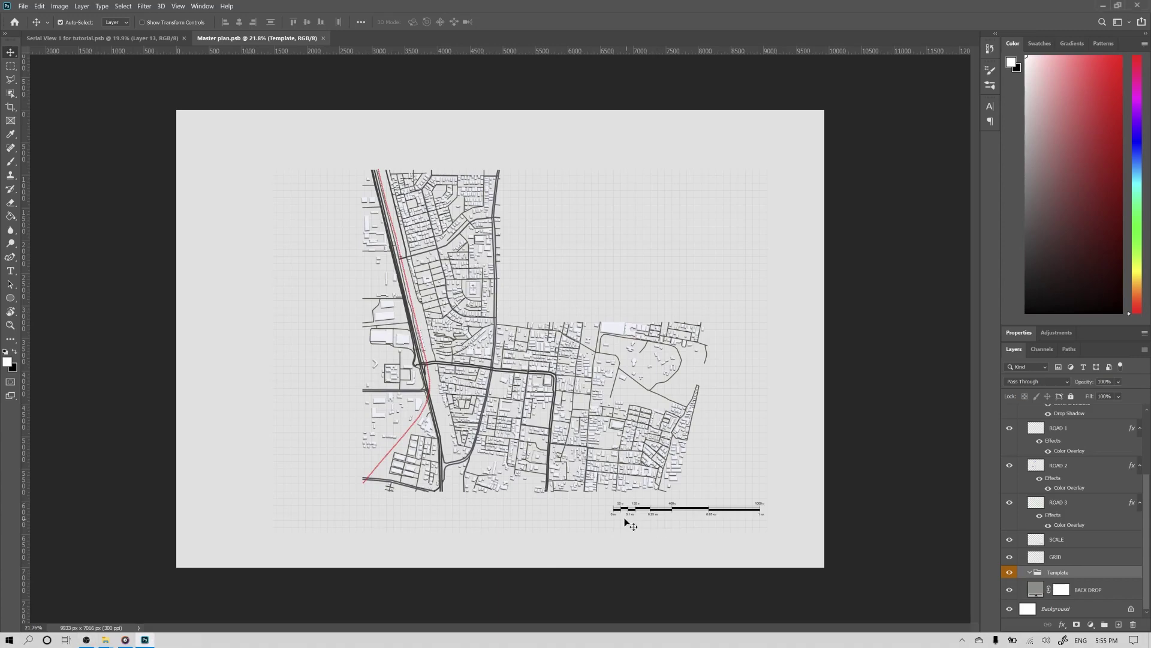
Step: Review the roads and buildings of the master plan, and browse related urban analysis references on Pinterest
scroll(627, 514, "down", 4)
scroll(620, 501, "up", 4)
scroll(620, 488, "down", 3)
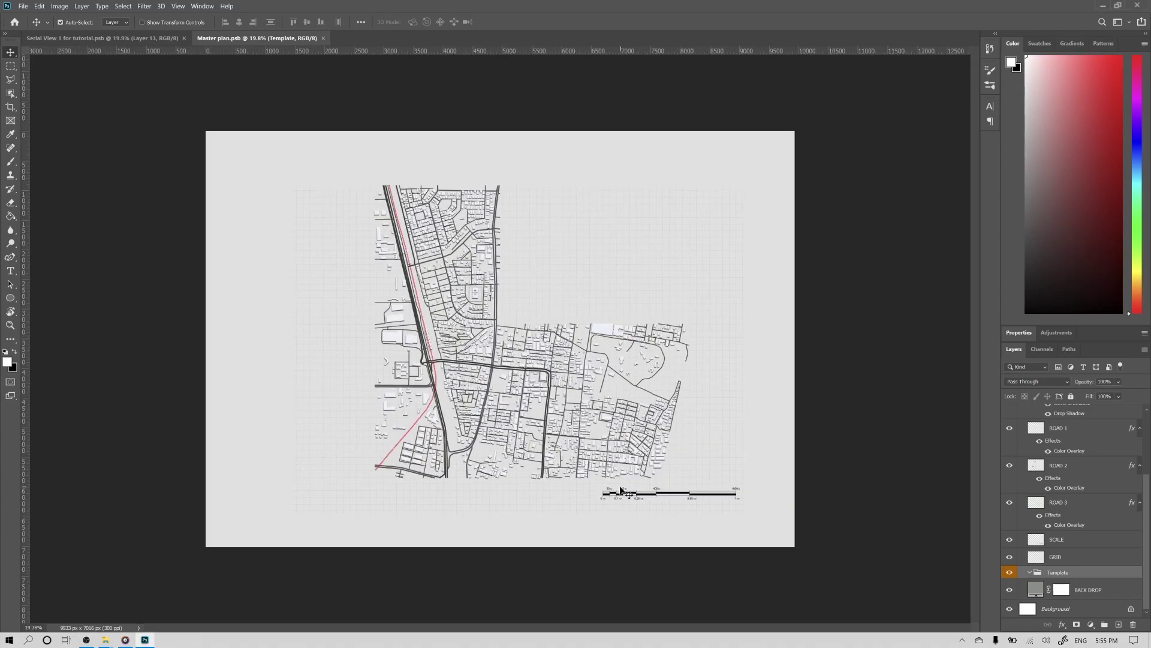
scroll(603, 446, "up", 7)
scroll(587, 449, "down", 2)
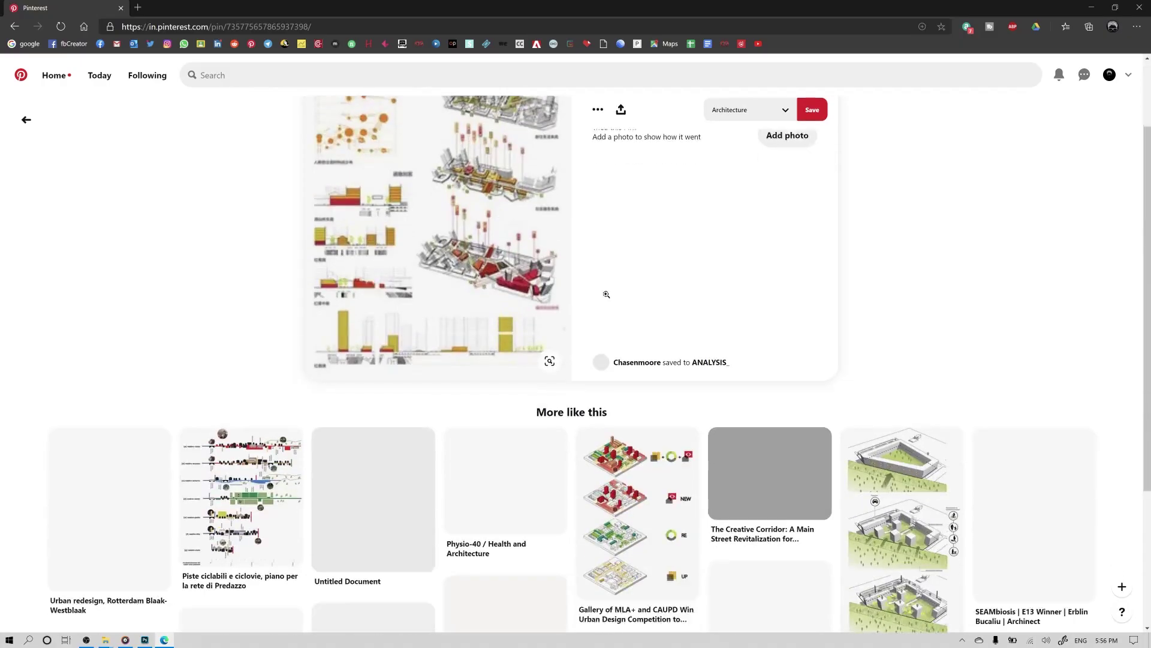
scroll(607, 293, "down", 3)
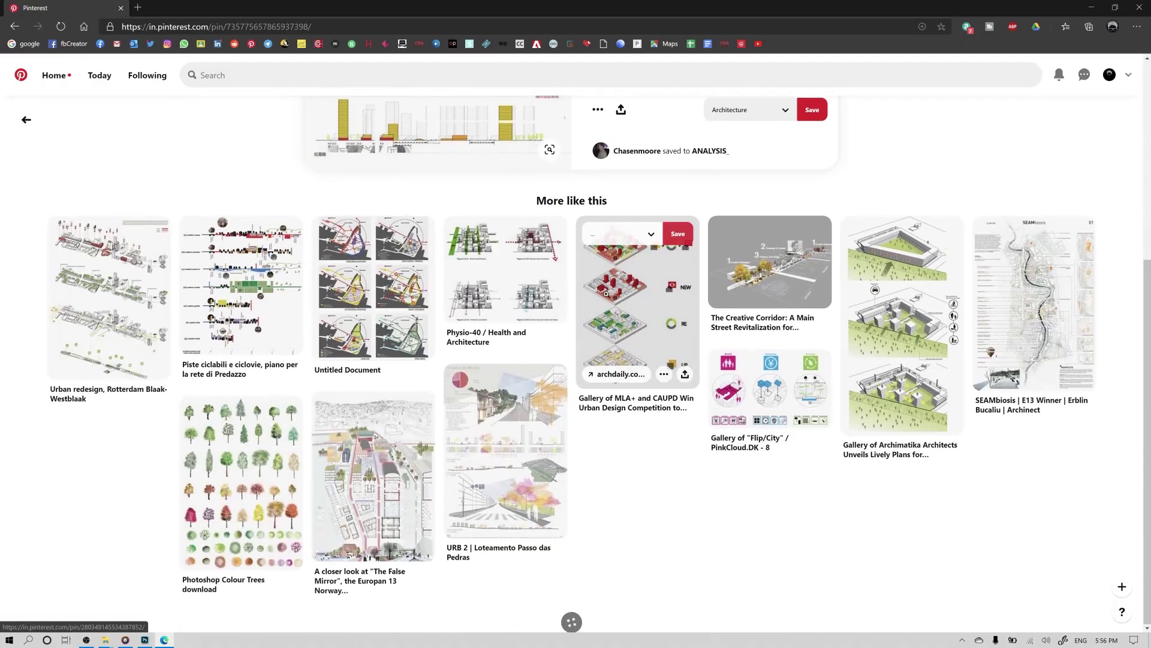
left_click(431, 302)
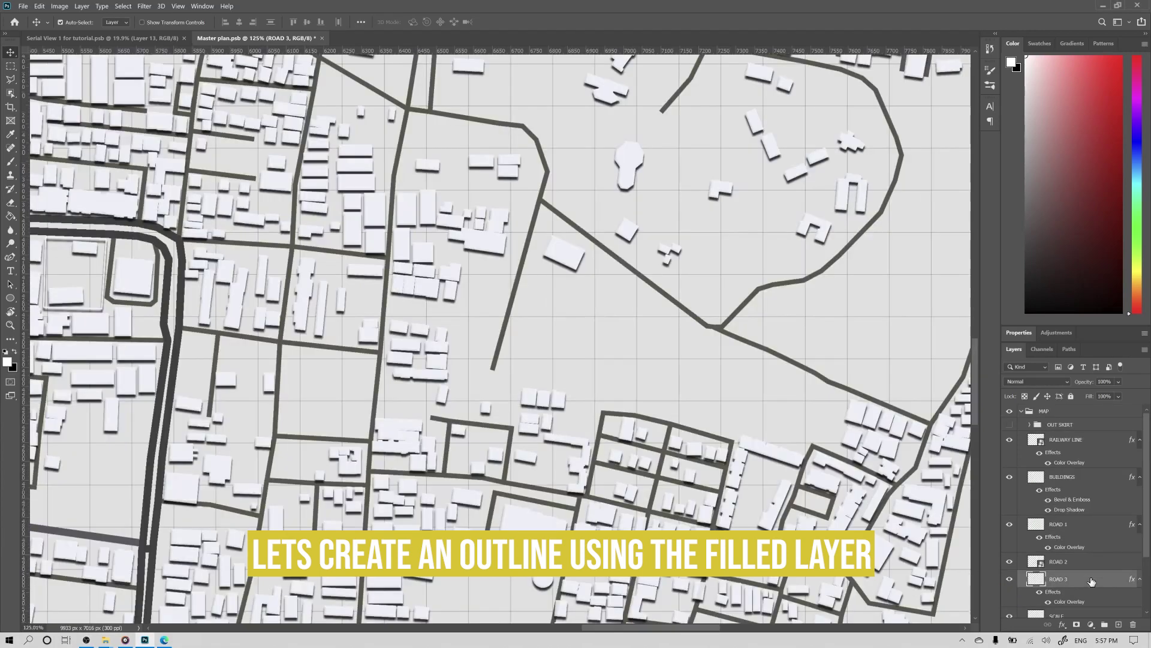
Step: Convert the ROAD 3 layer to a smart object and open its contents for editing
right_click(1091, 581)
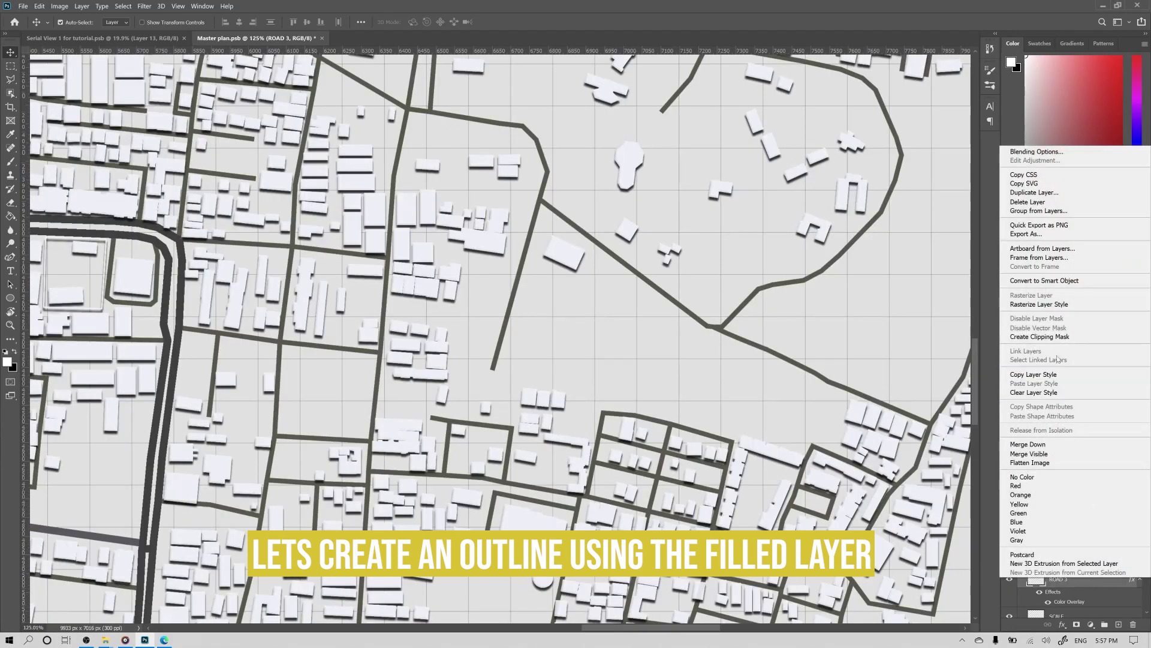
left_click(1061, 289)
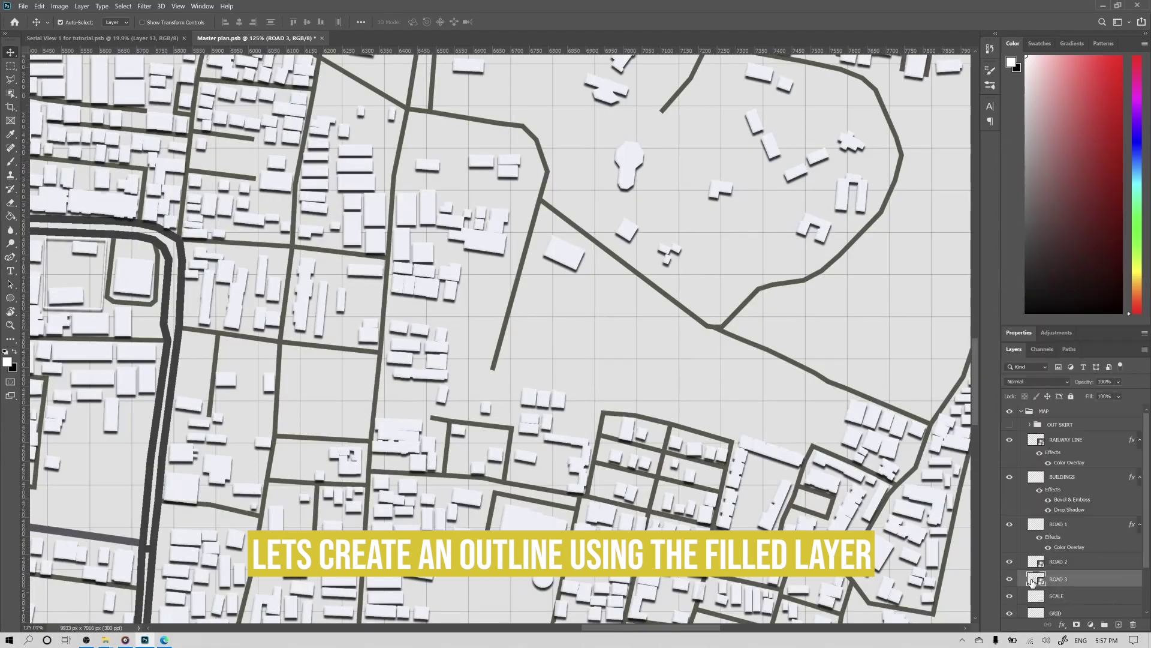
double_click(1032, 582)
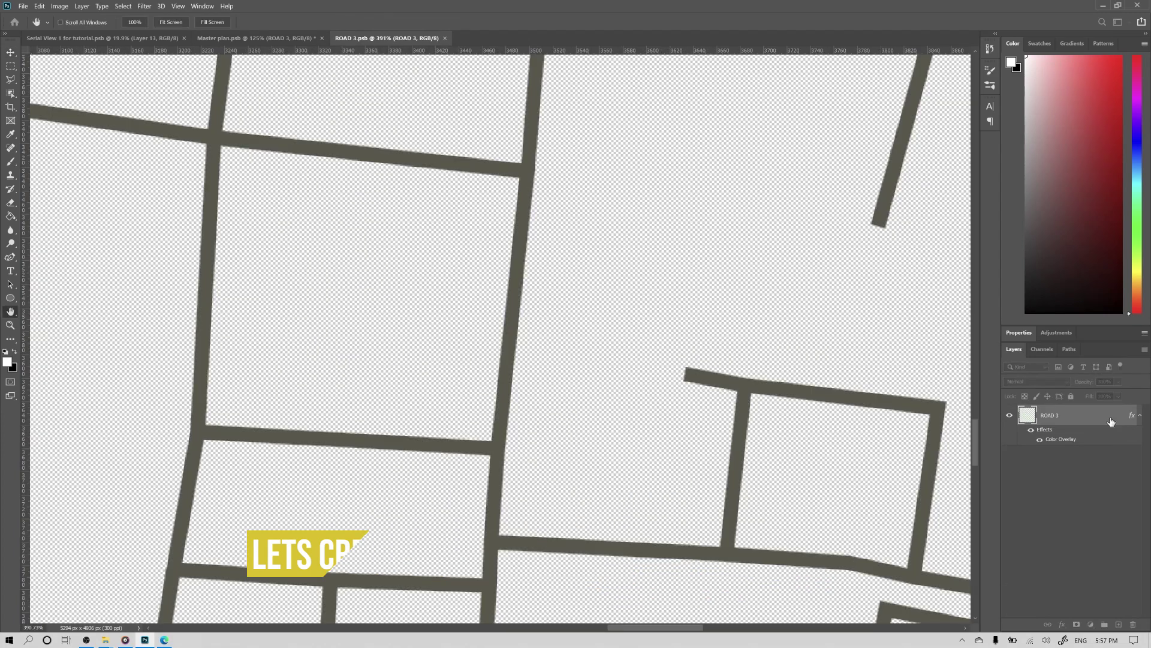
Step: Add a 2 px grey Stroke positioned Outside to the ROAD 3 layer in its smart object
double_click(1109, 418)
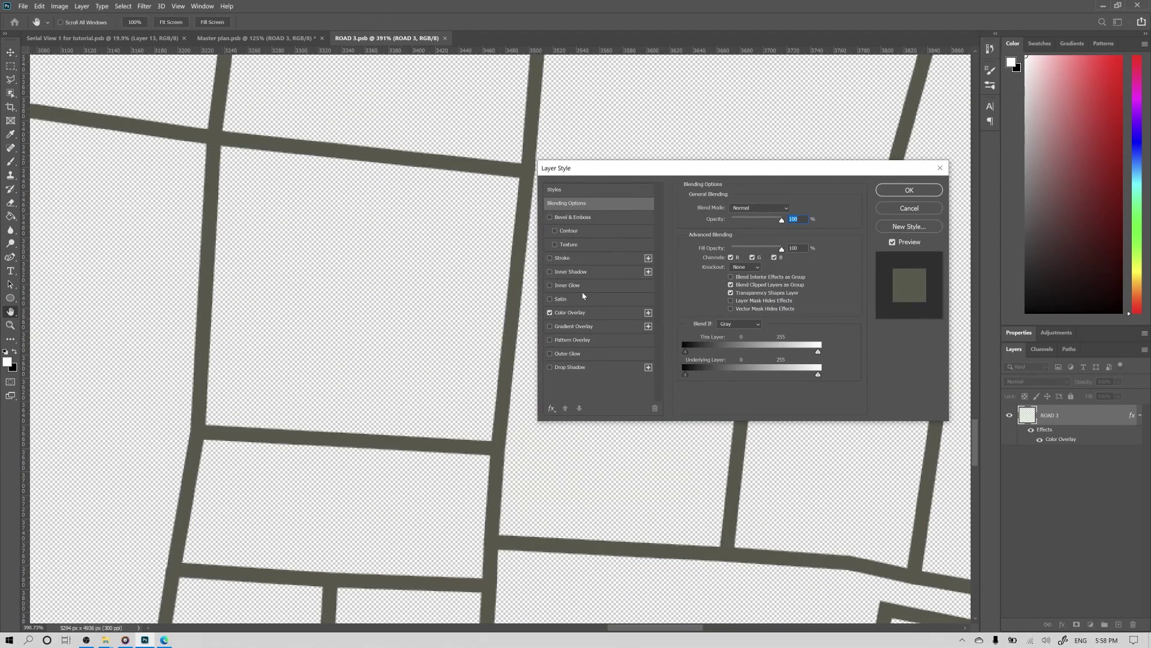
left_click(562, 259)
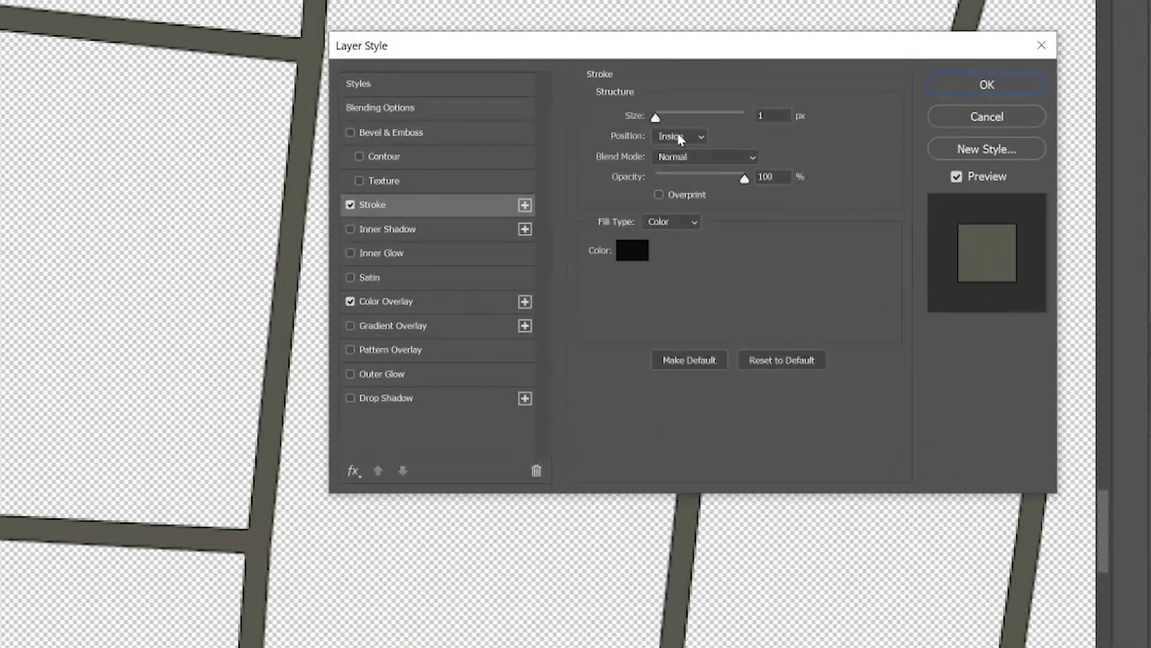
left_click(680, 138)
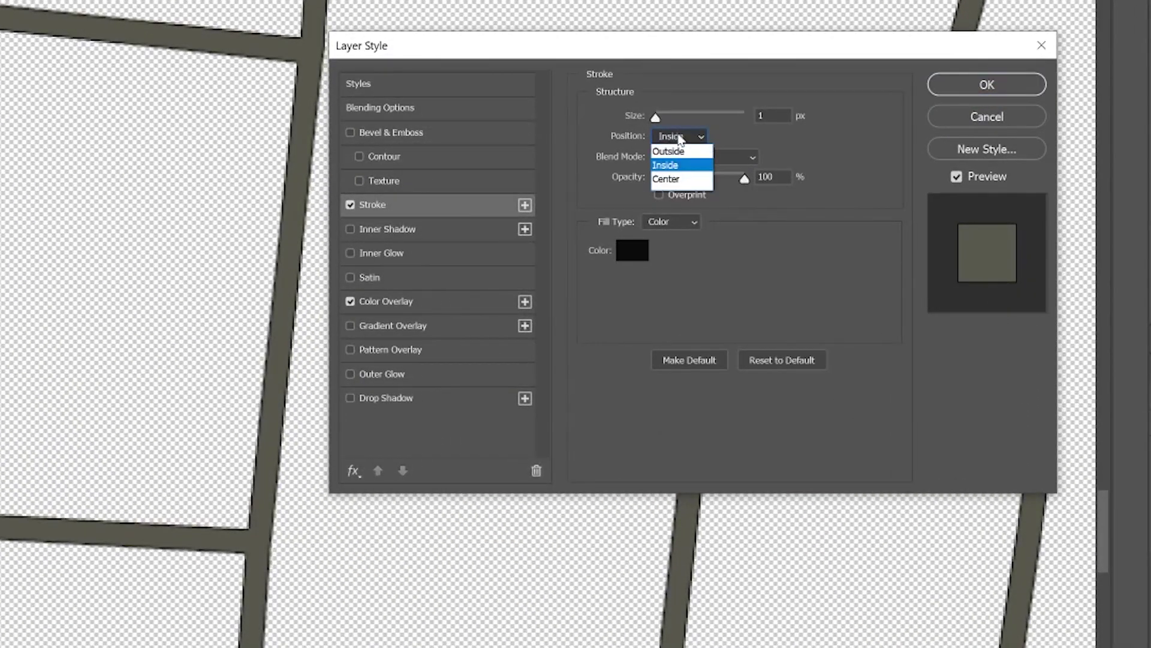
left_click(678, 150)
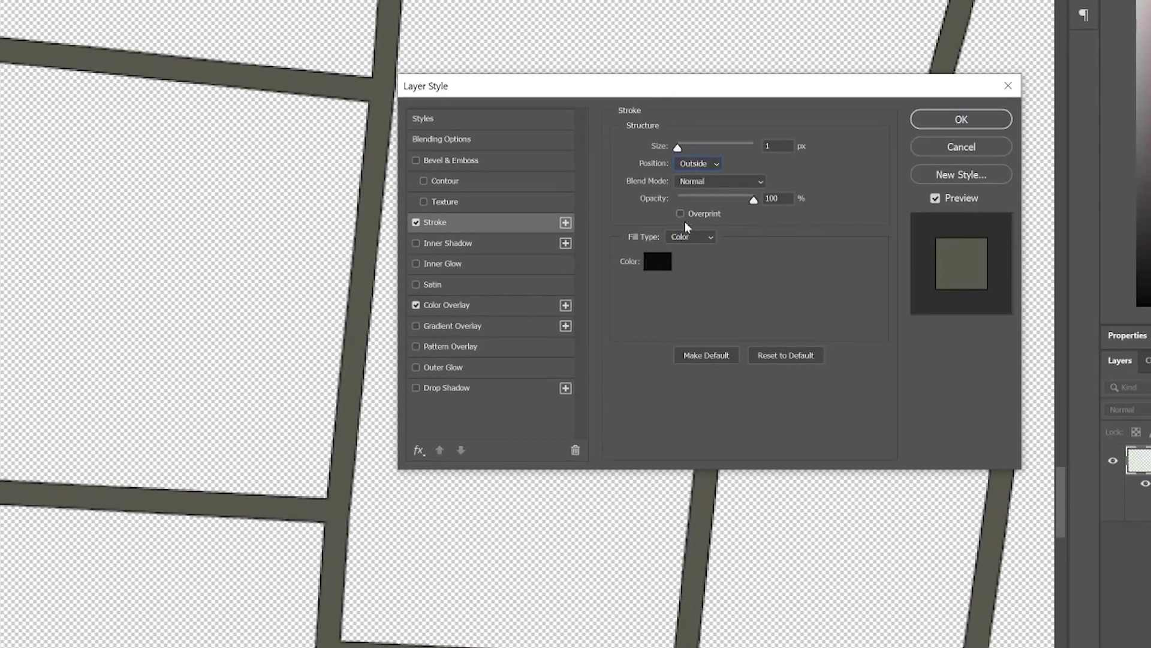
left_click(655, 260)
left_click_drag(480, 174, 437, 156)
left_click(676, 152)
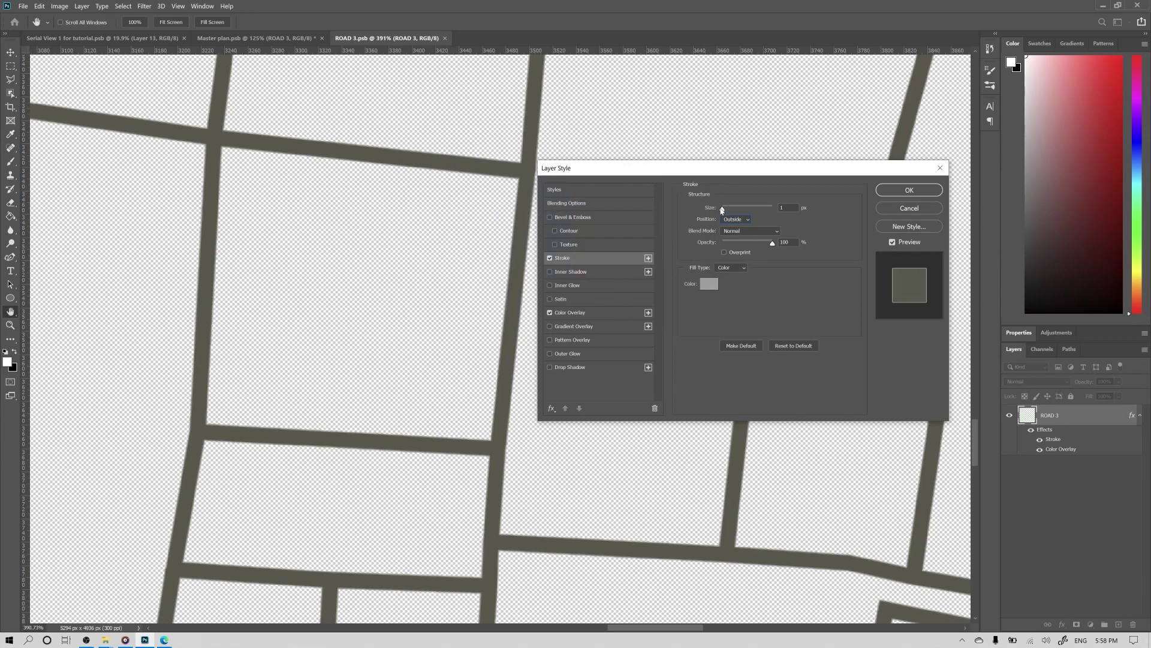
left_click_drag(722, 209, 722, 210)
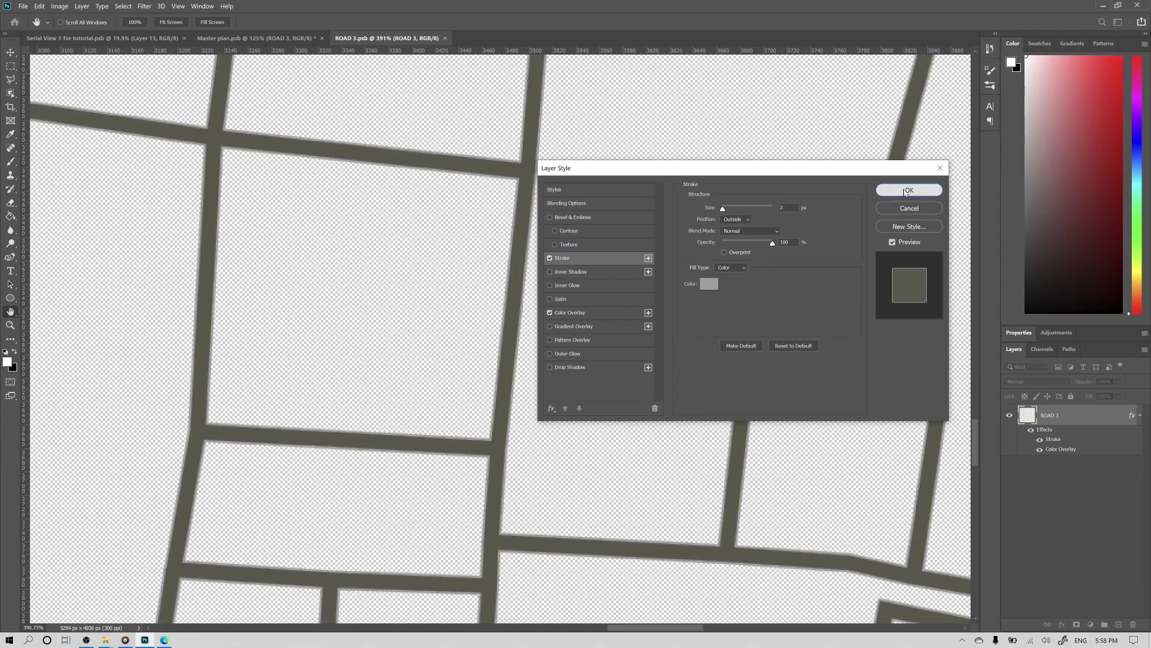
left_click(906, 190)
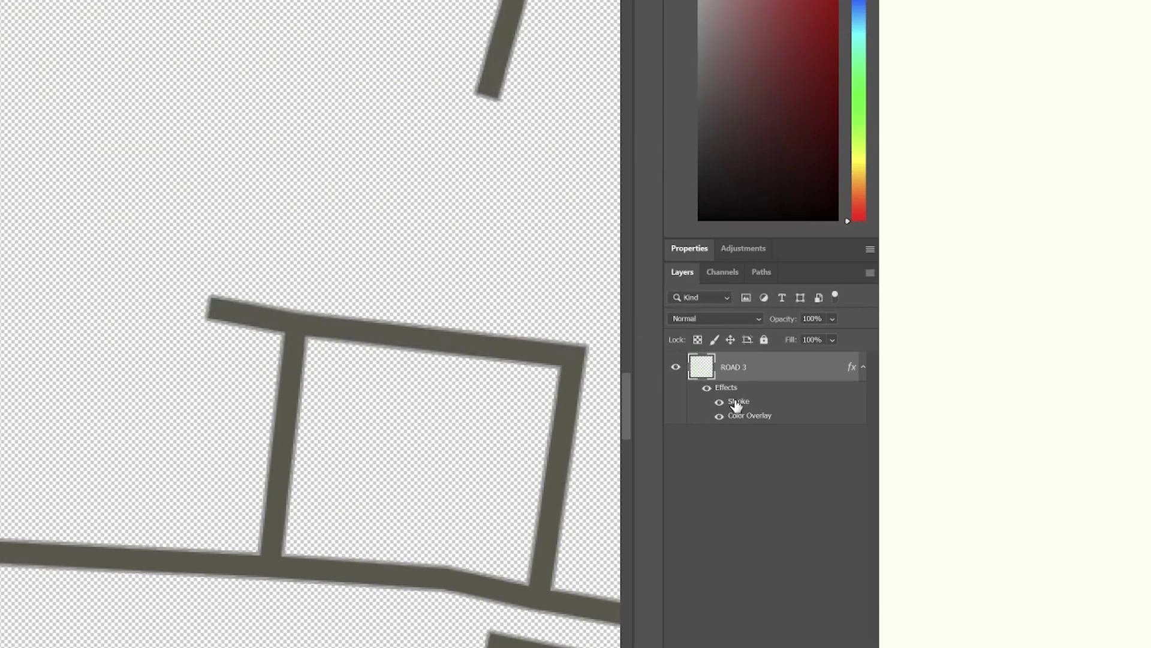
Step: Split ROAD 3's layer effects into separate layers, and toggle the colour fill layer to check the stroke layer beneath
right_click(1051, 440)
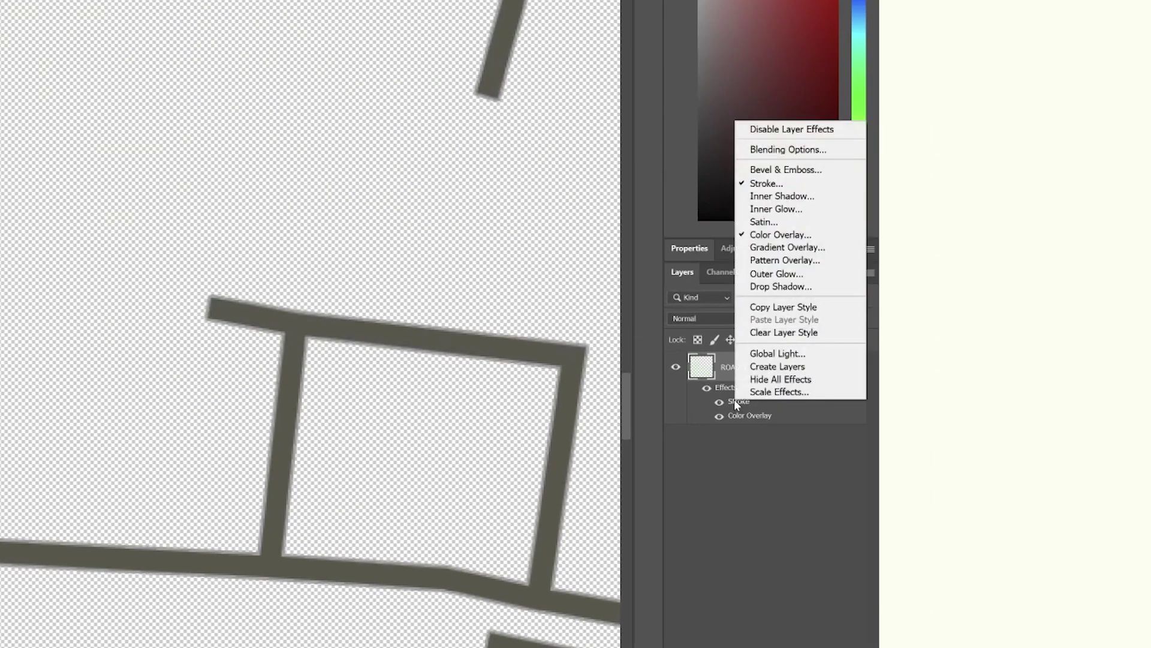
left_click(777, 367)
left_click(1009, 415)
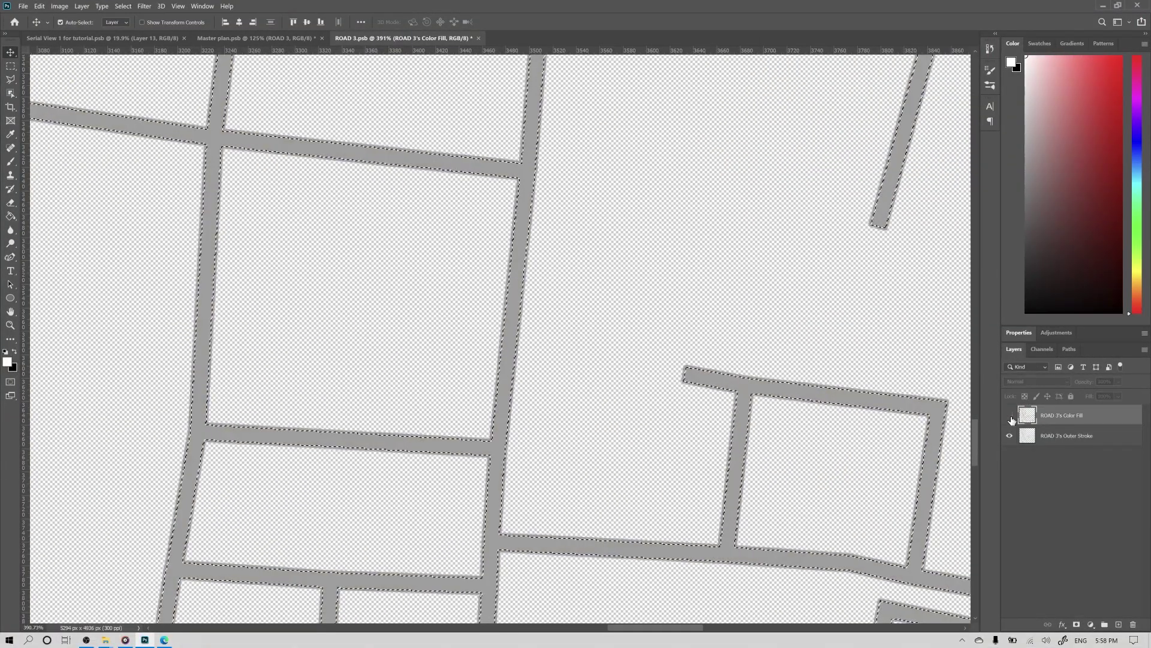
left_click(1009, 415)
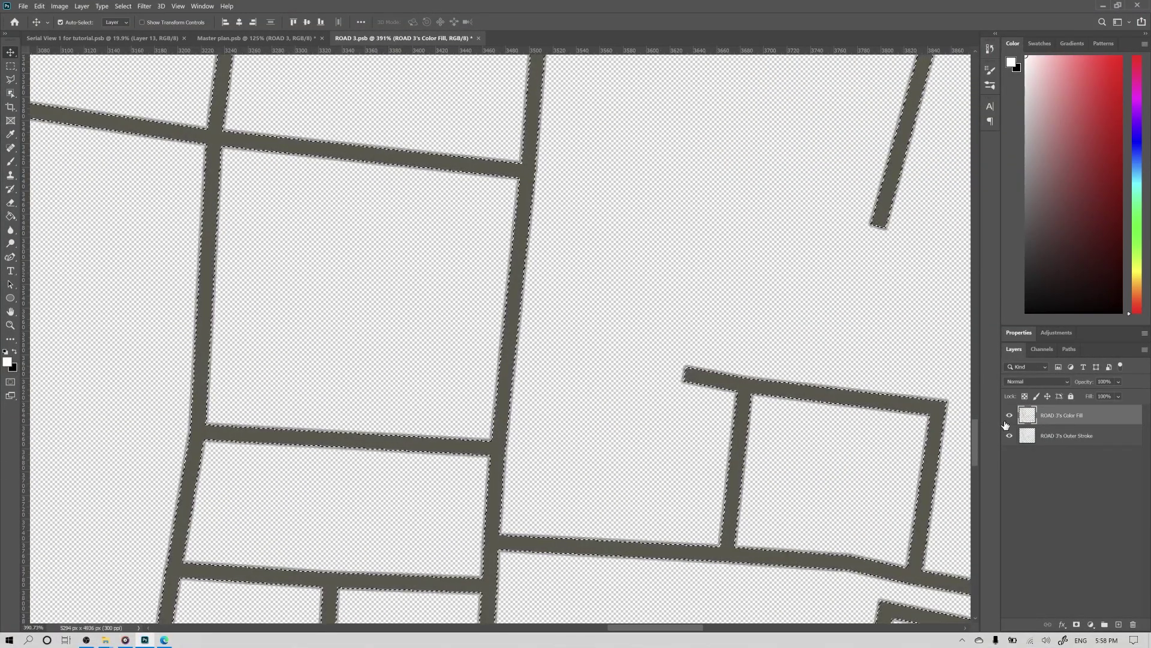
left_click(1009, 416)
left_click(1010, 416)
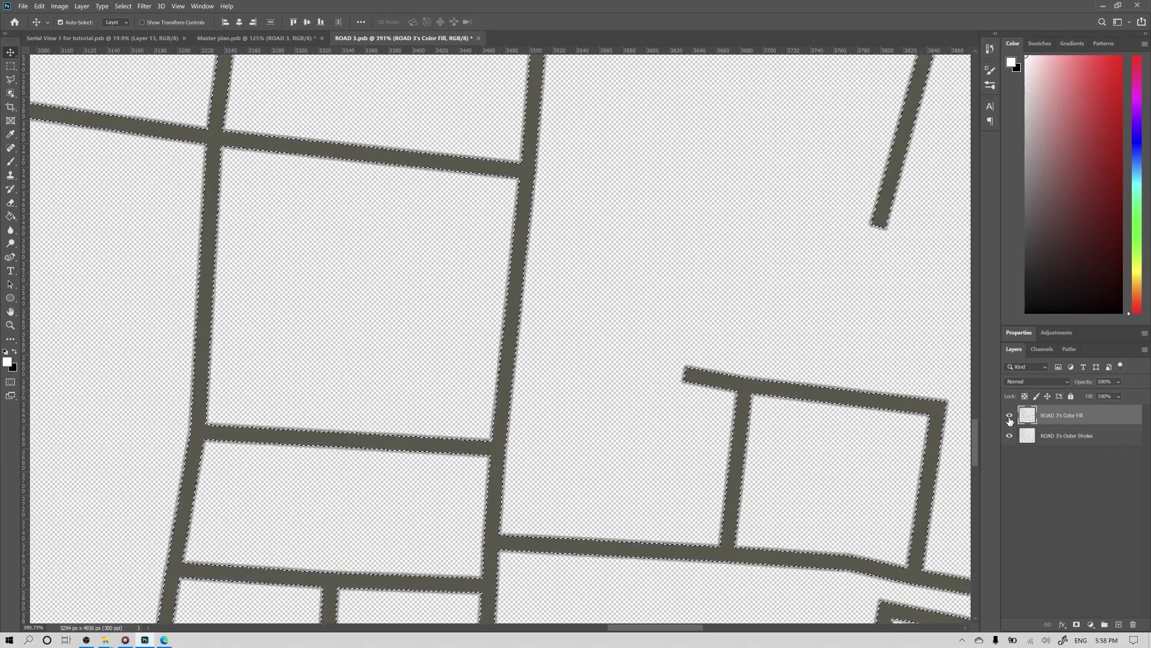
Step: Load the outline of ROAD 3's Color Fill layer as a selection, and compare the view with that layer hidden
key("Delete")
key("ctrl+z")
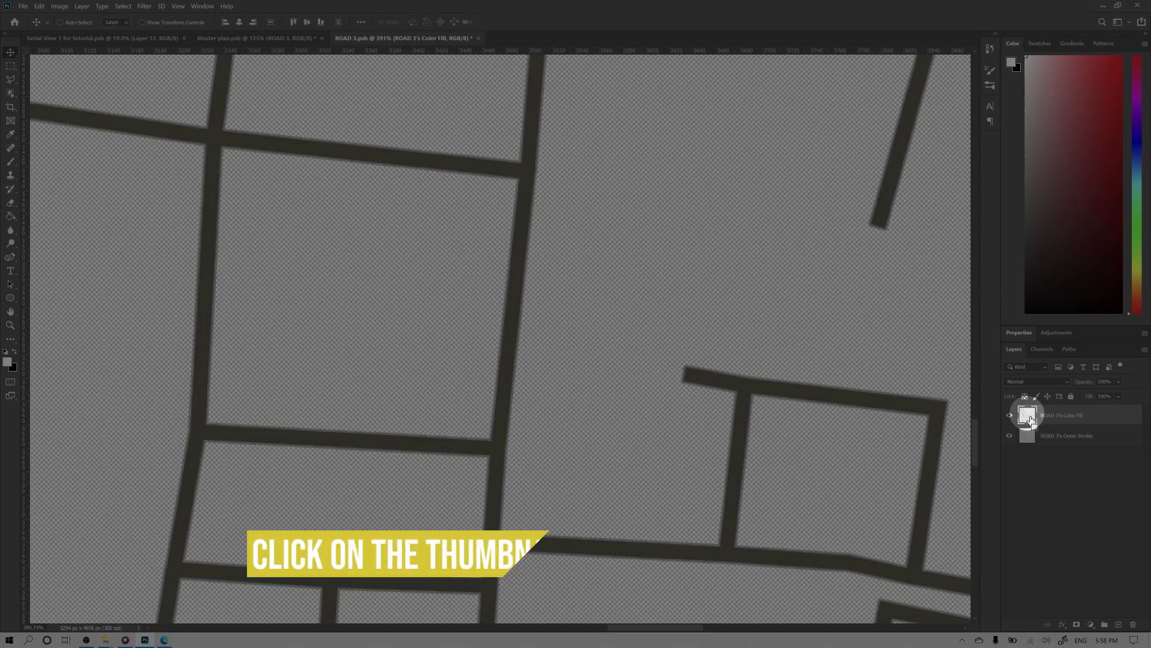
left_click(1029, 418, "ctrl")
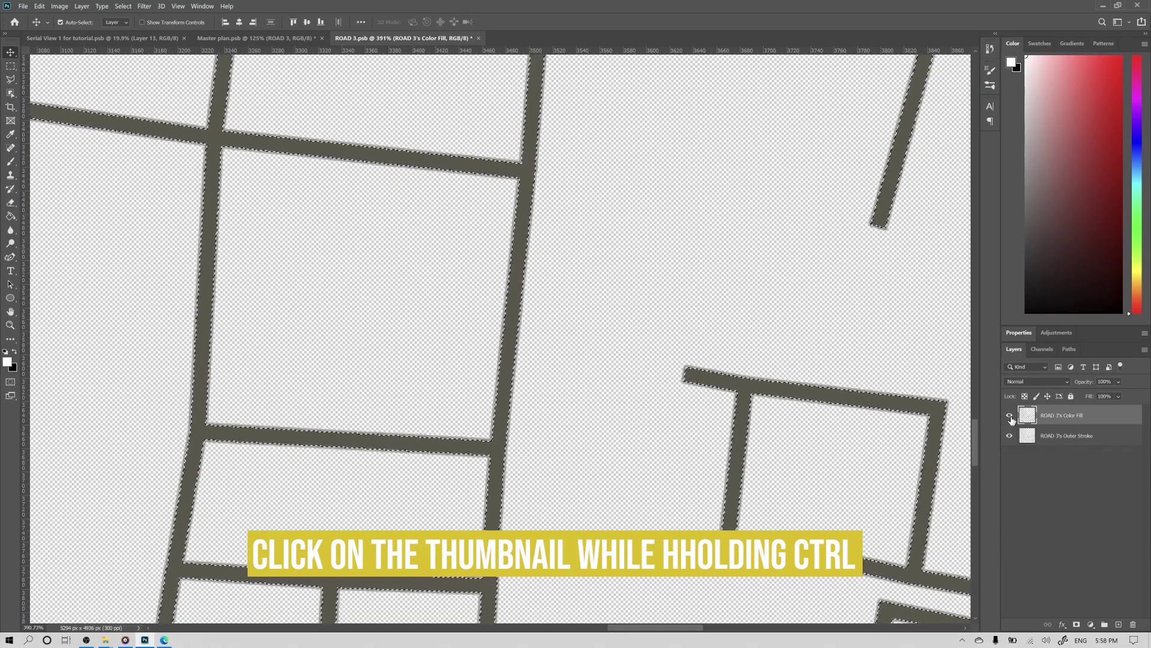
left_click(1010, 416)
left_click(1009, 416)
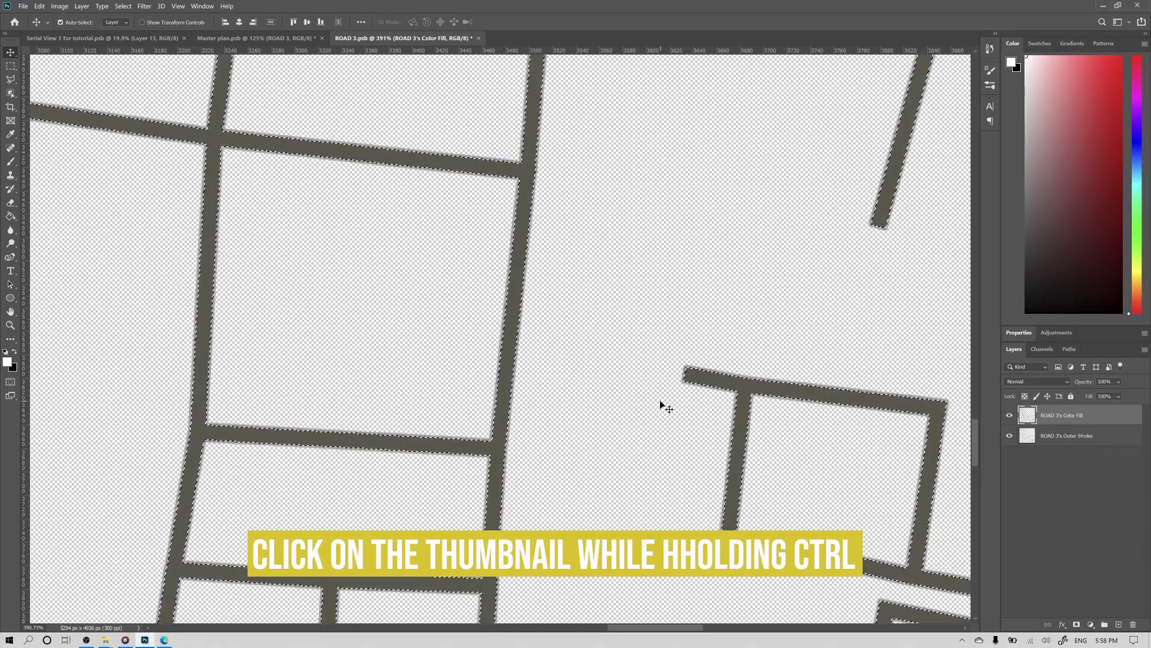
left_click(1010, 415)
left_click(1010, 415)
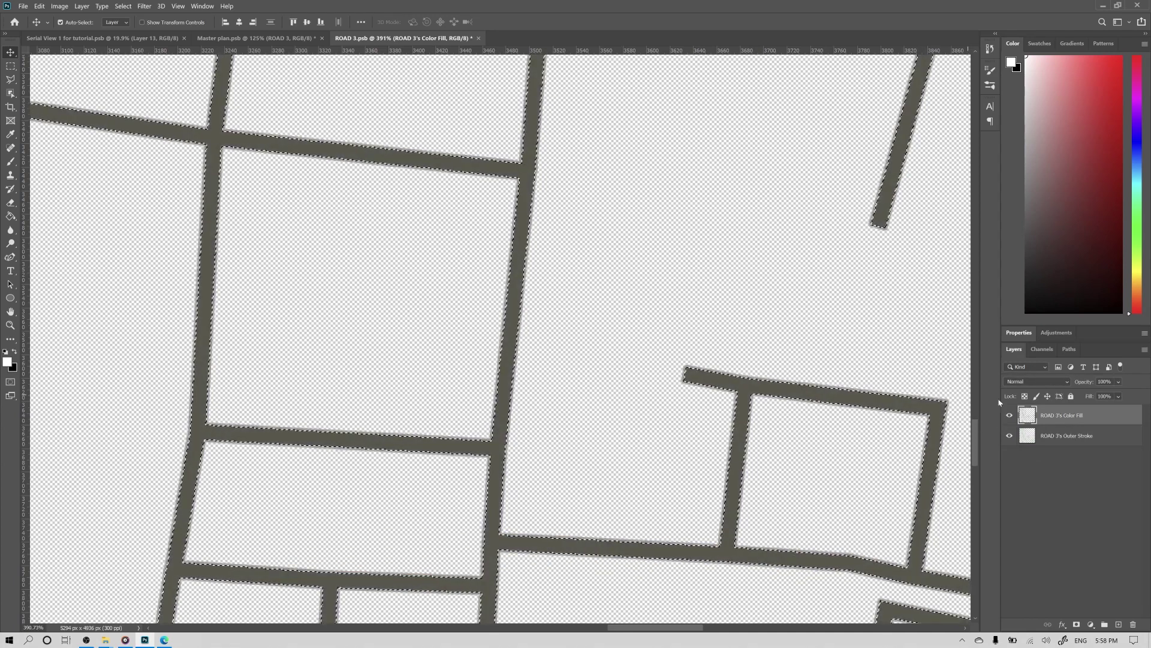
Step: Make ROAD 3's Outer Stroke layer active and hide the Color Fill layer
left_click(1059, 436)
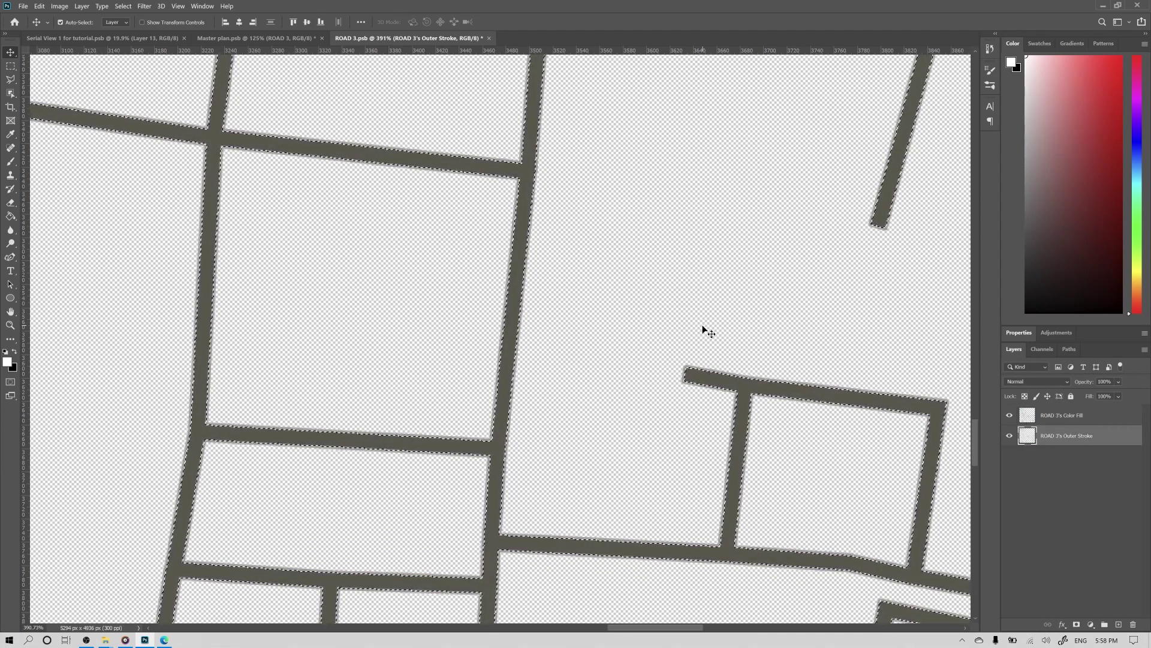
left_click(1009, 415)
scroll(504, 391, "down", 2)
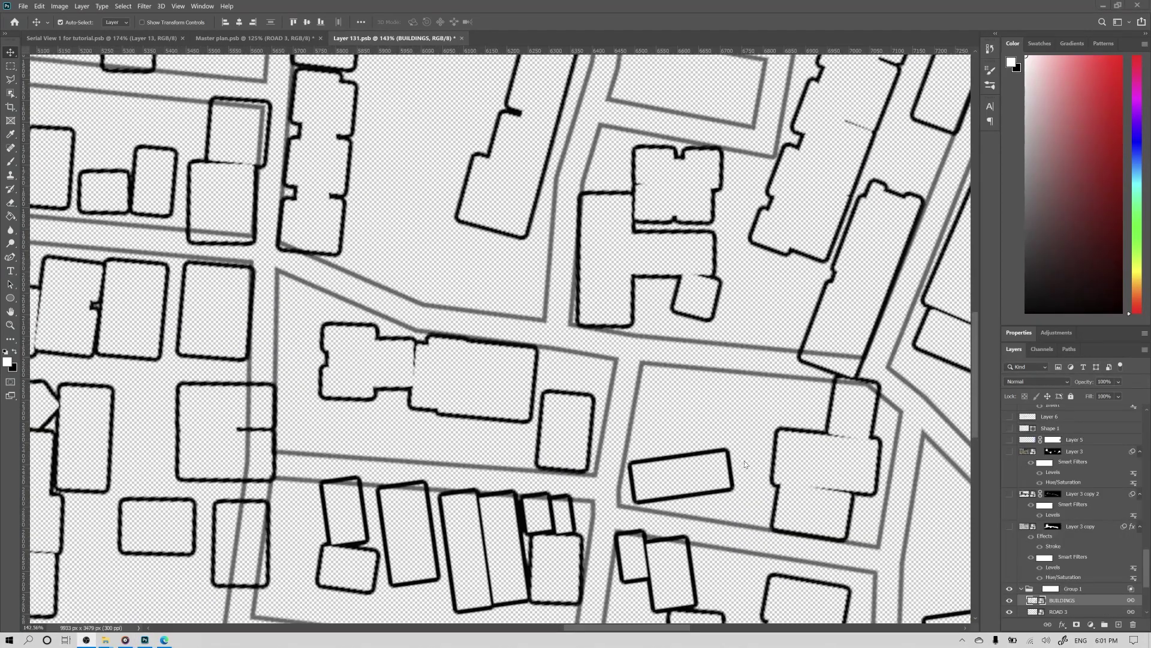
Step: Examine the outlined buildings and roads across the whole Layer 131 map
scroll(745, 464, "down", 15)
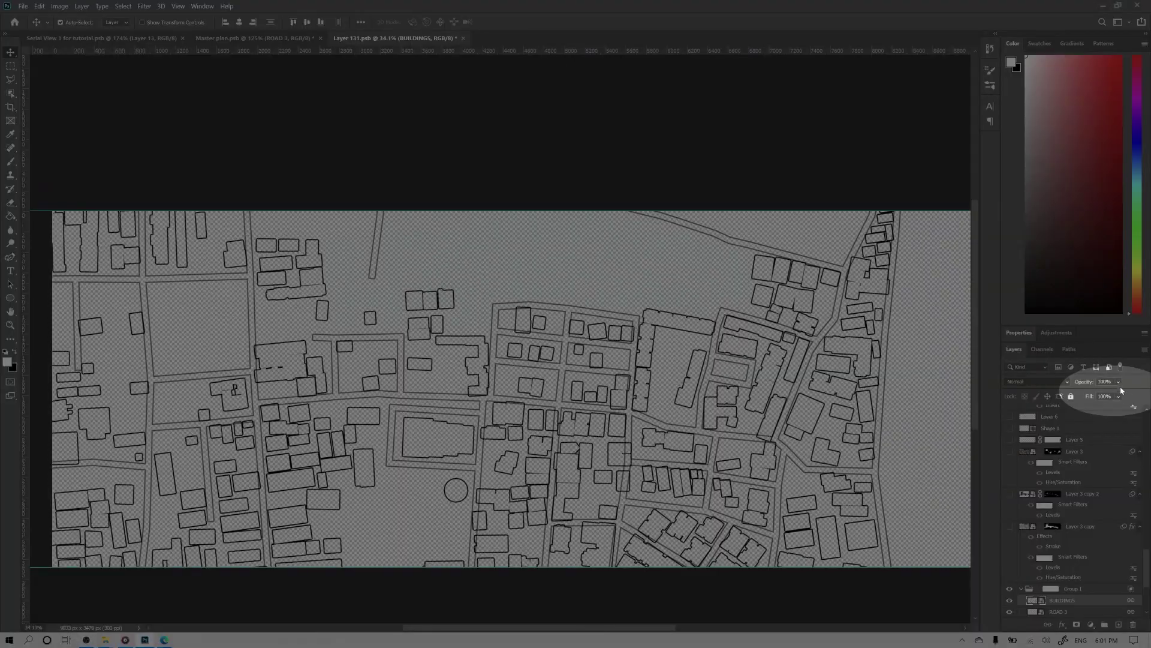
Step: Lower the opacity of the BUILDINGS layer so its outlines are lighter than the roads
left_click_drag(1113, 397, 1113, 397)
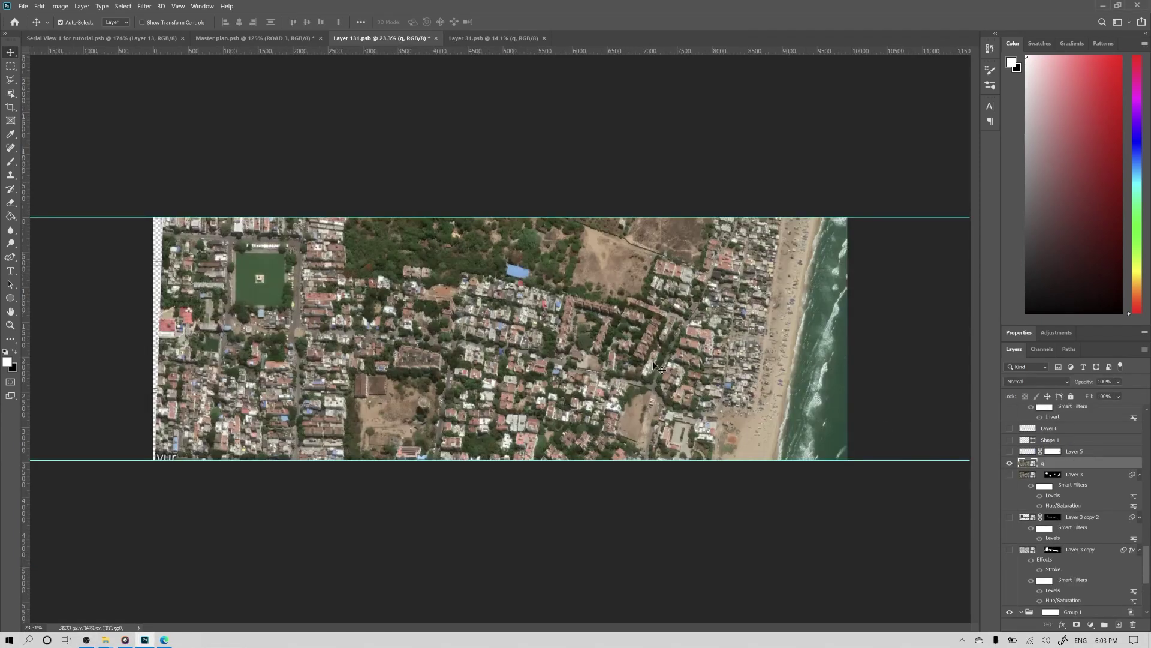
mouse_move(600, 367)
left_mouse_down()
mouse_move(608, 388)
mouse_move(596, 329)
mouse_move(606, 360)
left_mouse_up()
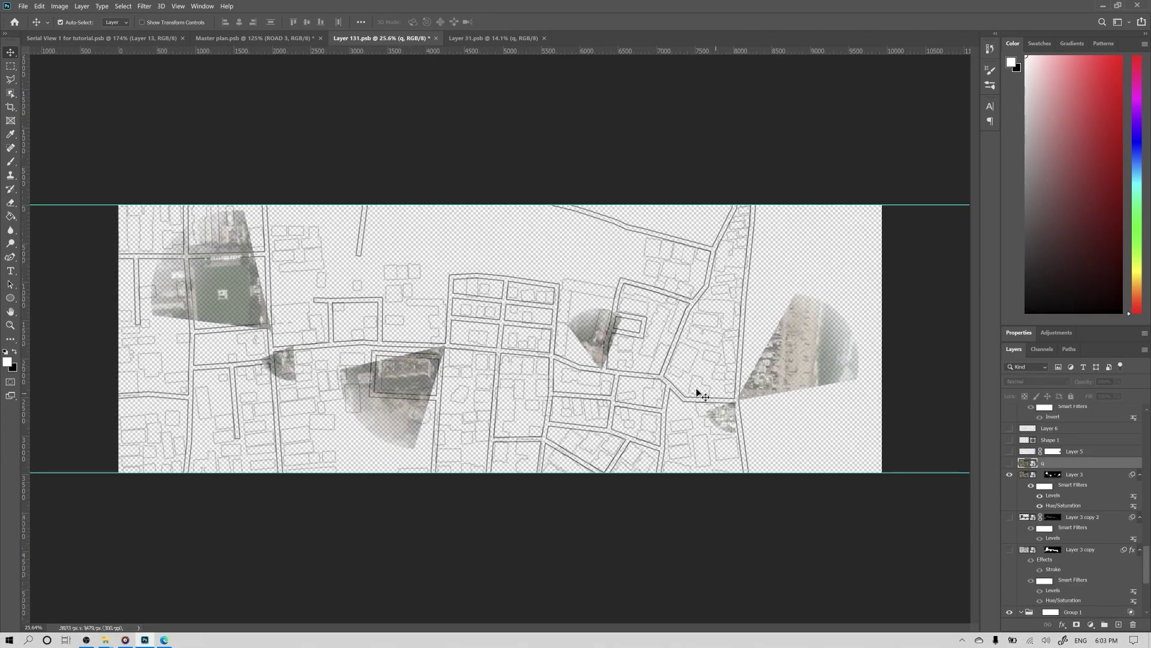
scroll(696, 393, "up", 2)
scroll(696, 392, "down", 2)
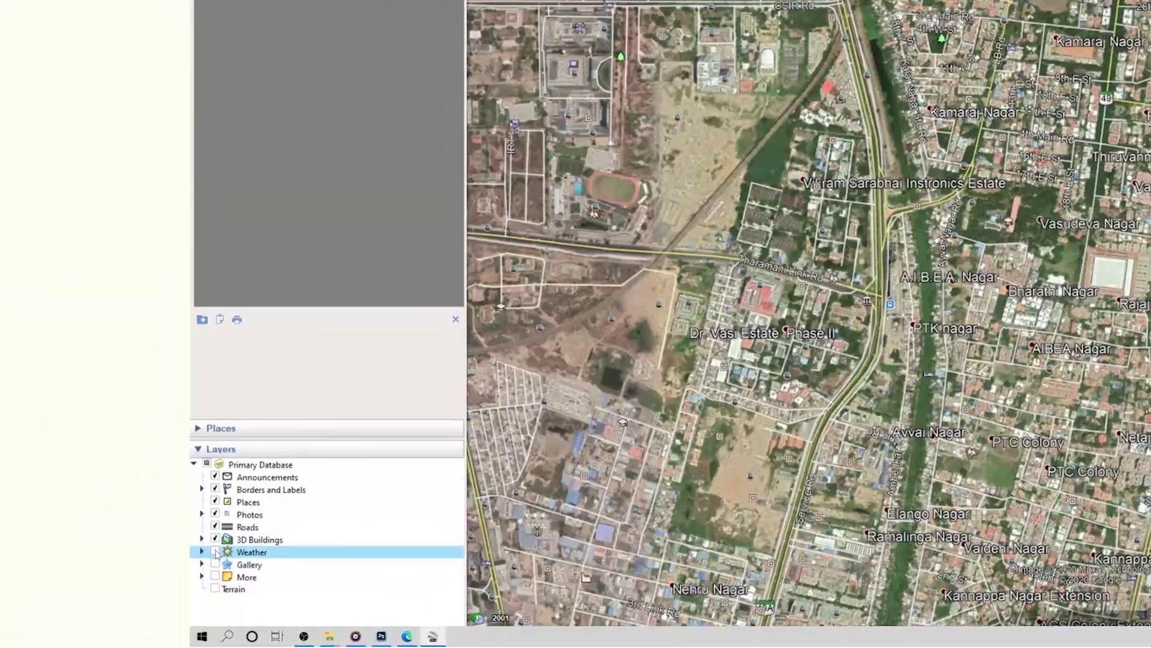
Step: Switch to Google Earth and turn off the Weather layer for a clean satellite view
left_click(20, 556)
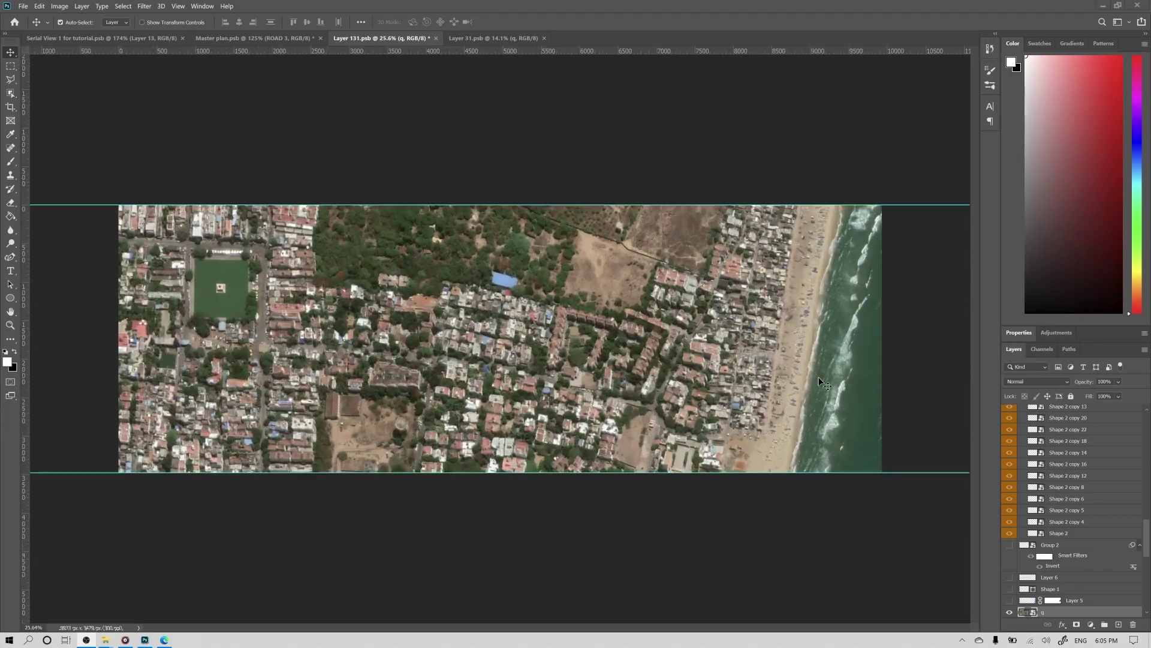
Step: Blend layer q in Multiply mode and free-transform the satellite image to line up with the road outlines
key("ctrl+t")
left_click(1036, 381)
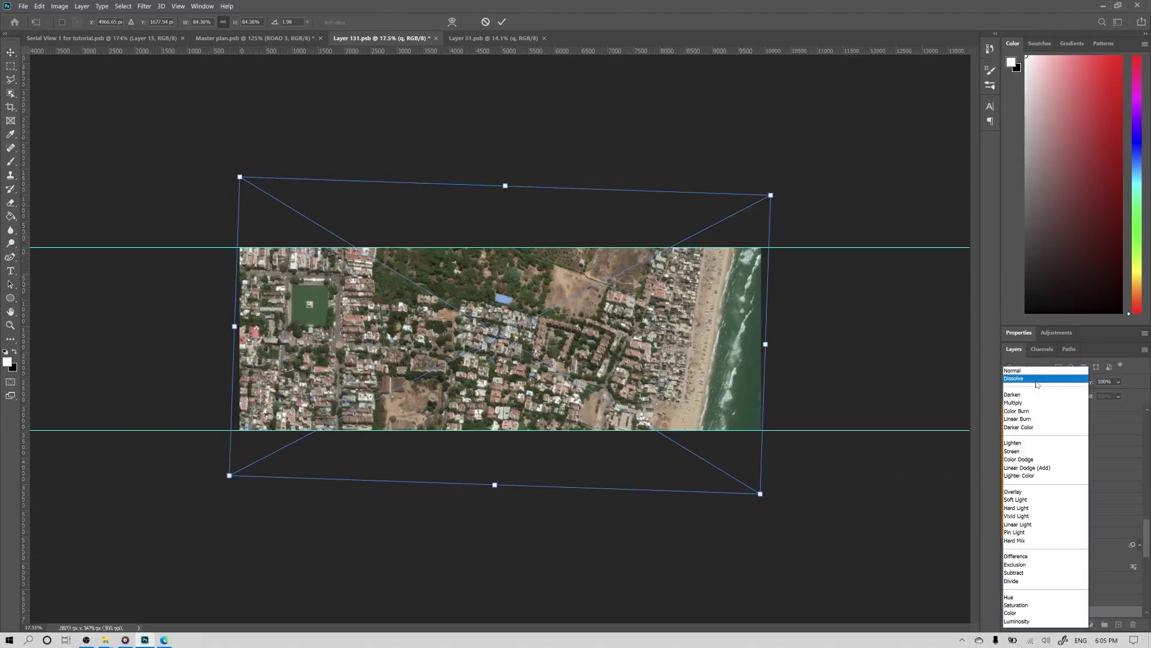
left_click(1025, 403)
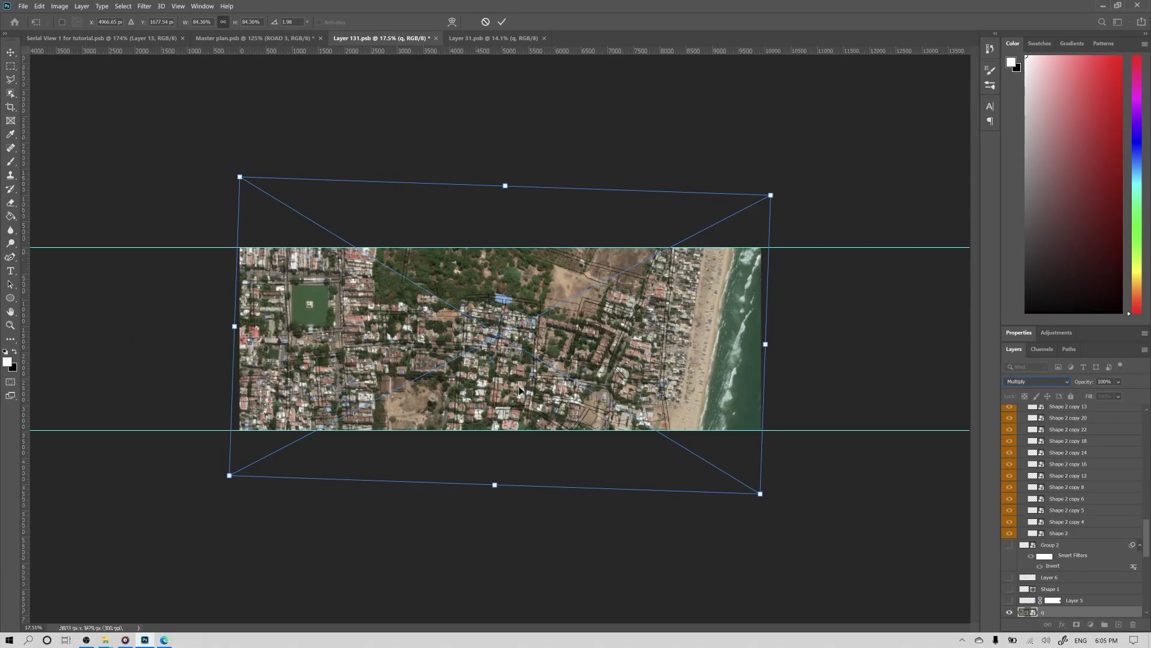
key("ctrl+z")
scroll(737, 373, "up", 5)
scroll(738, 373, "down", 3)
scroll(755, 368, "up", 7)
key("Return")
key("shift+alt+m")
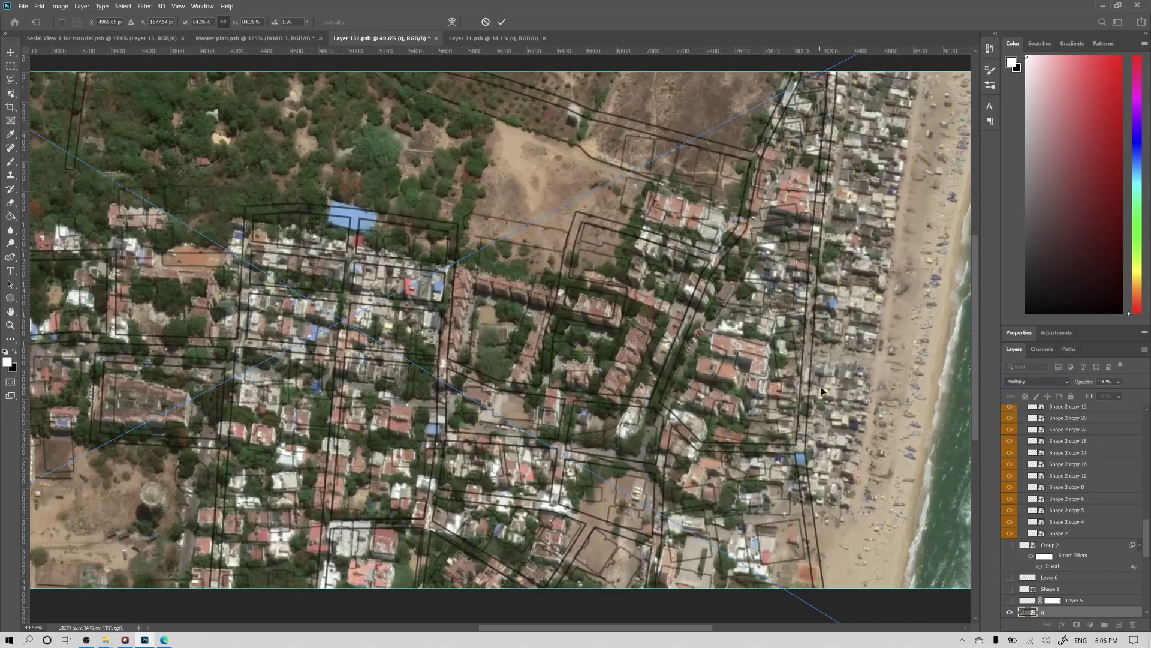
Step: Set layer q's blend mode back to Normal
key("ctrl+0")
left_click(1028, 382)
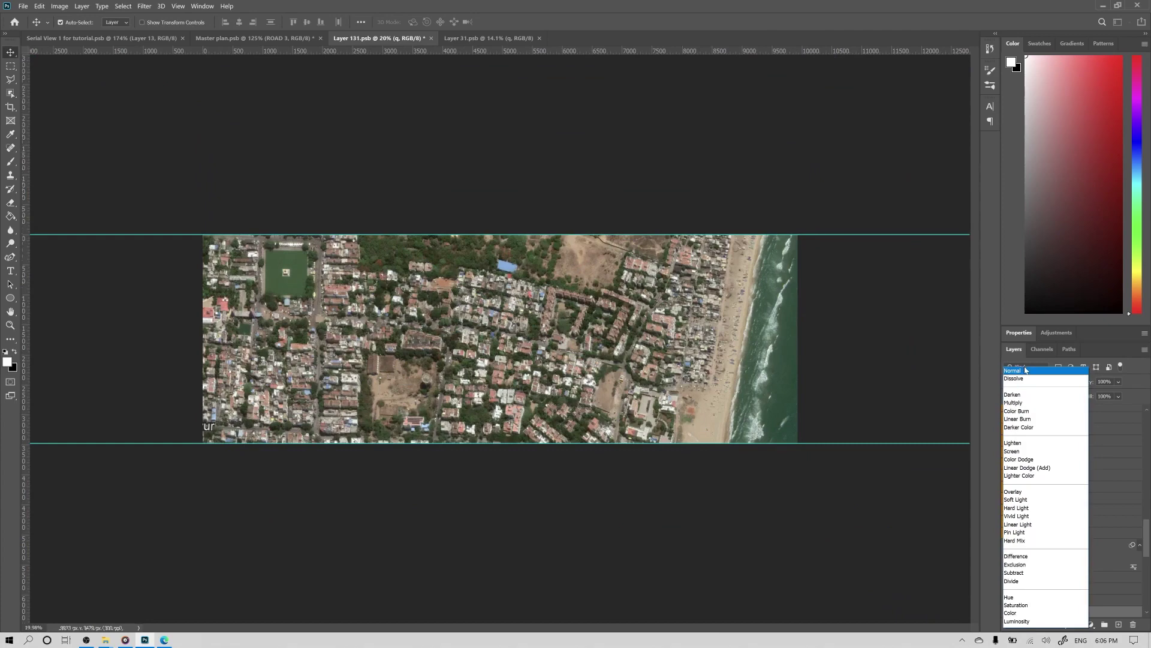
left_click(1026, 370)
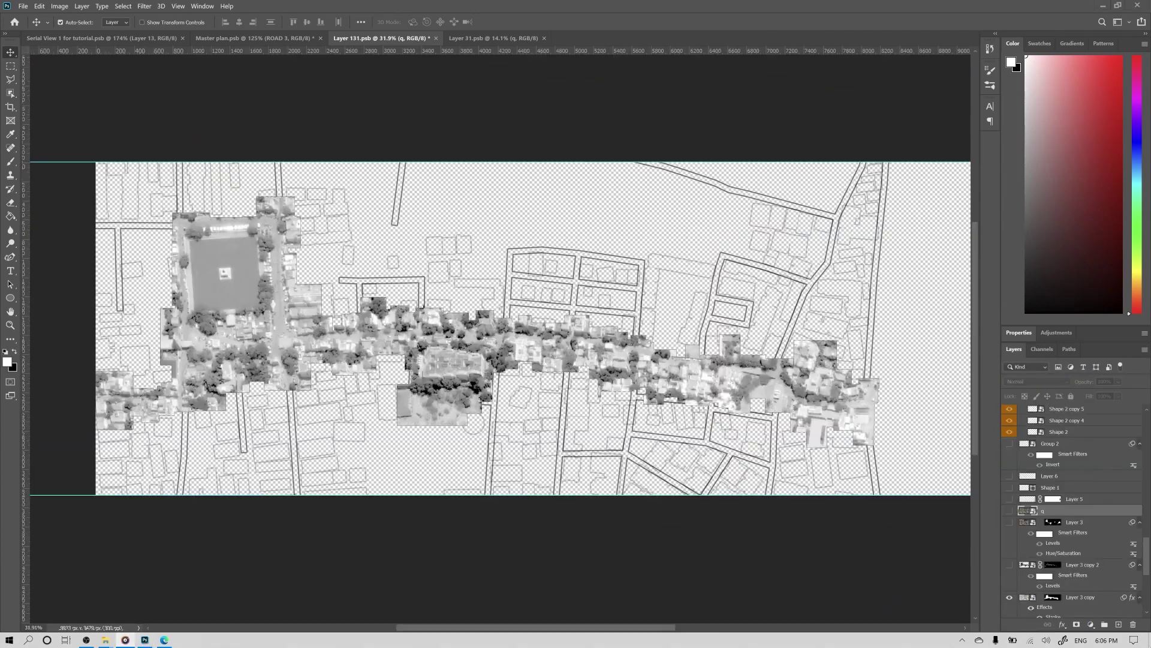
Step: Preview the finished map by showing Layer 3 copy 2, Layer 3, Layer 5, Layer 6 and Shape 1
left_click(1009, 565)
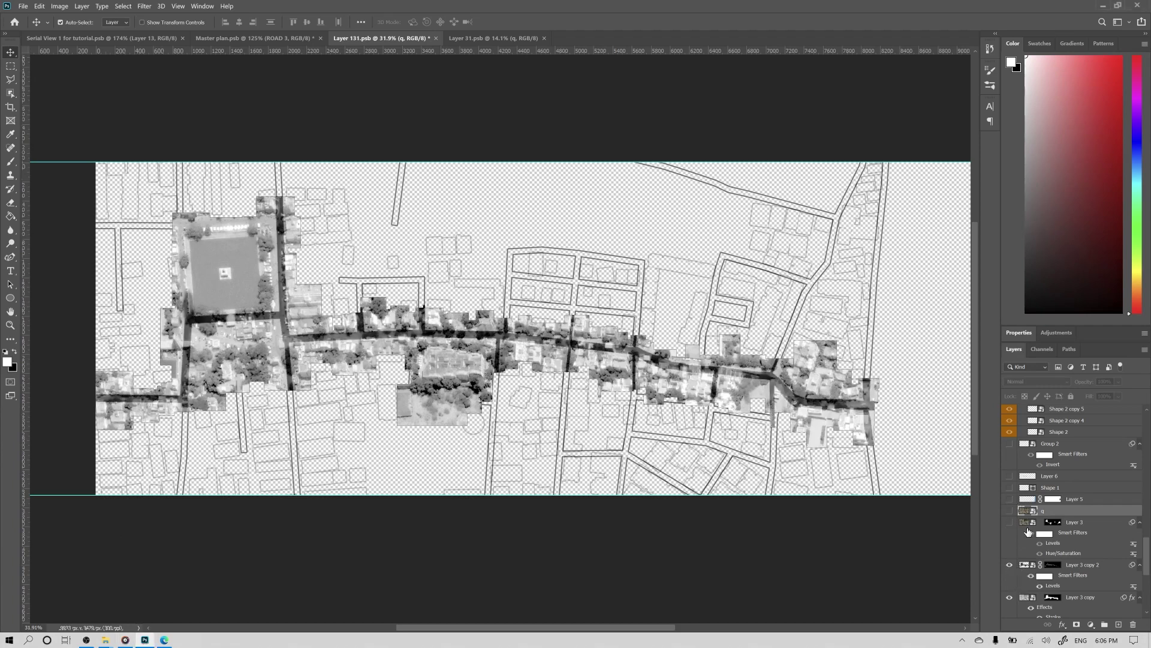
scroll(1019, 530, "up", 3)
left_click(1009, 574)
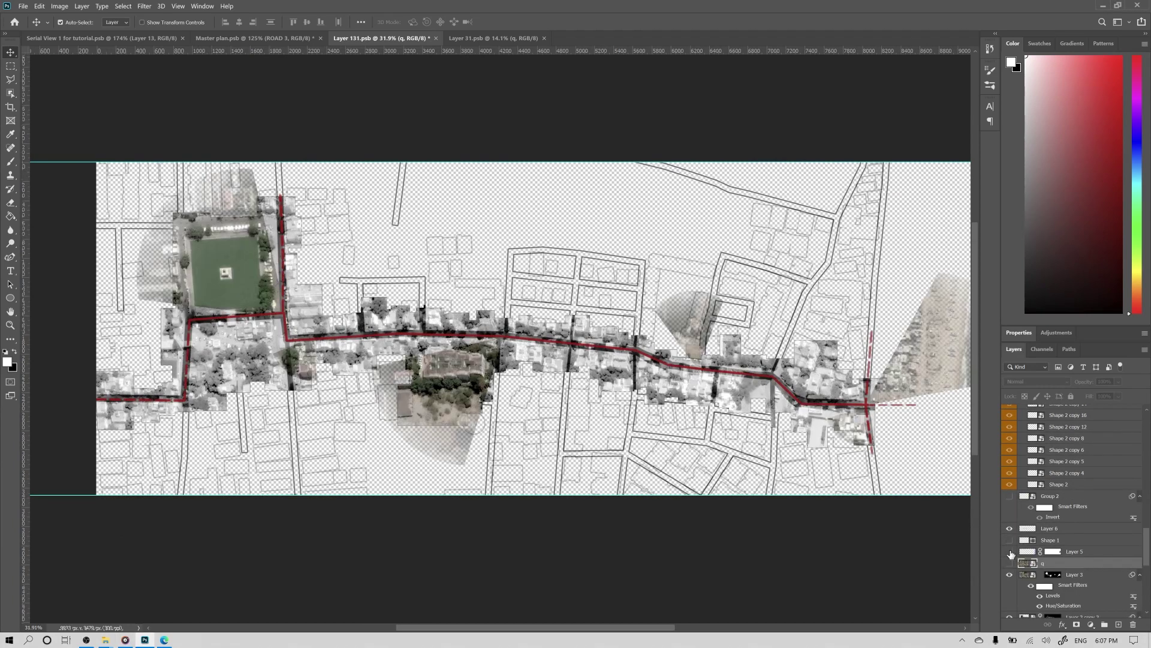
left_click(1010, 552)
scroll(491, 381, "down", 3)
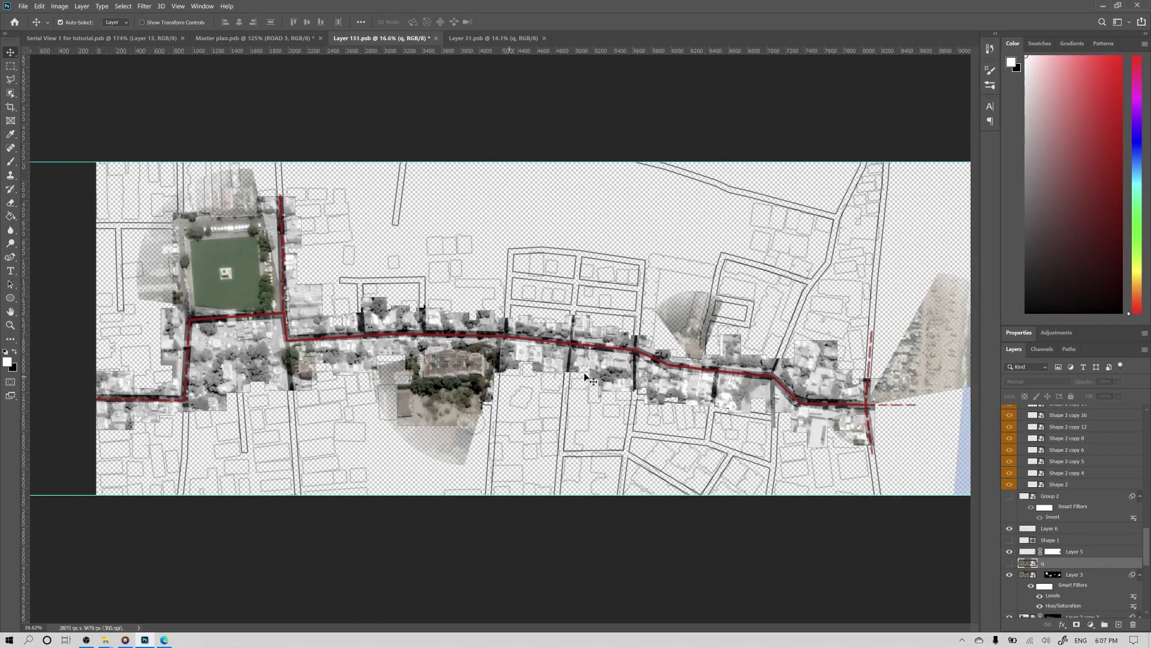
scroll(667, 373, "up", 1)
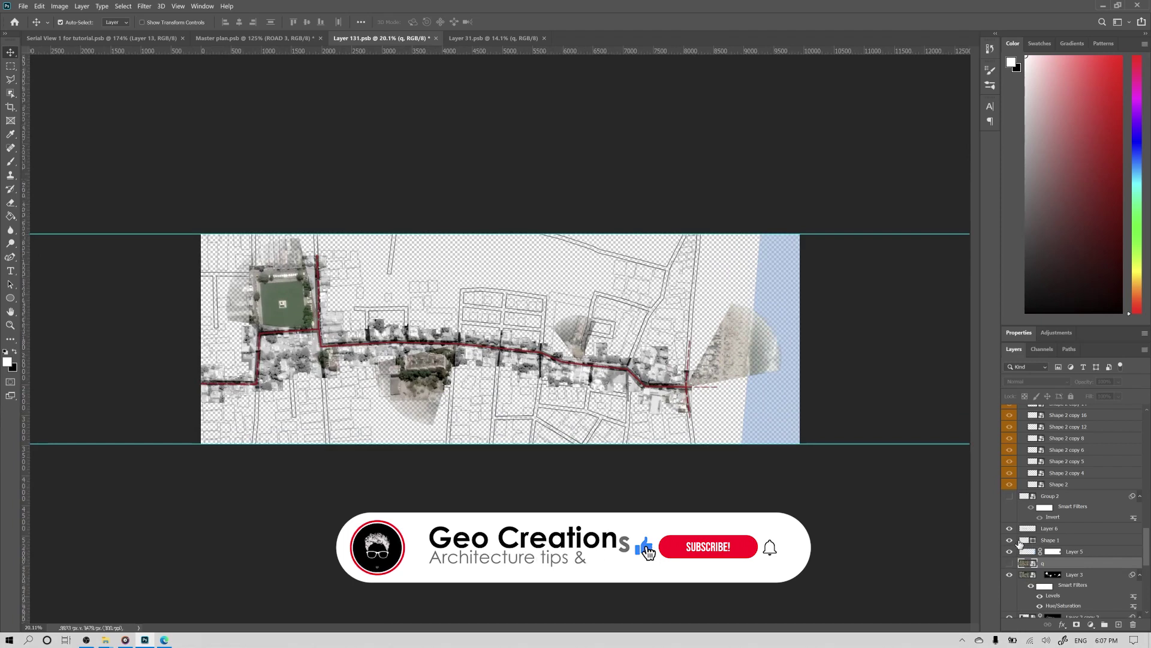
right_click(1015, 539)
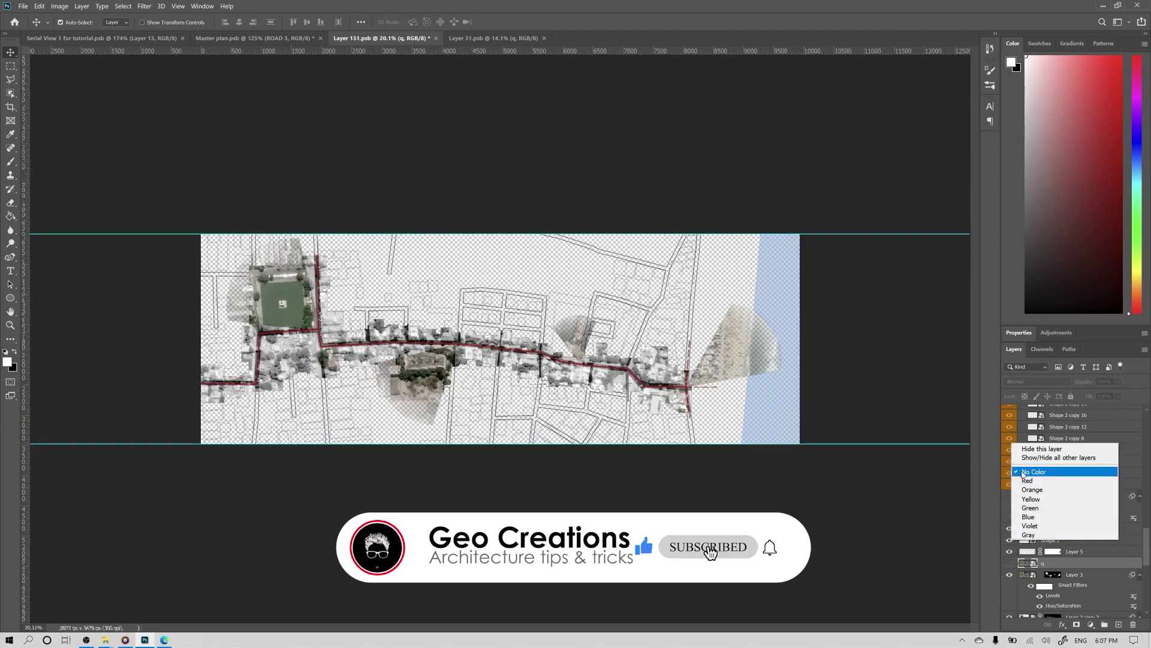
left_click(1033, 458)
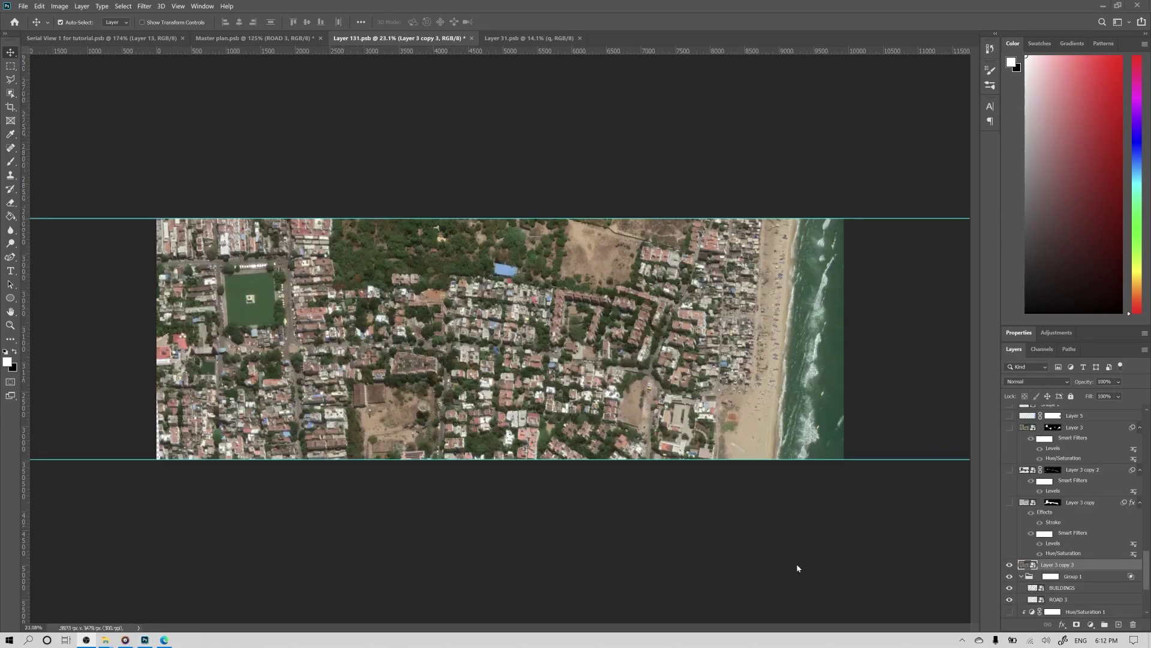
Step: Duplicate the Layer 3 copy 3 satellite image and desaturate the duplicate with Hue/Saturation at saturation -100
key("ctrl+j")
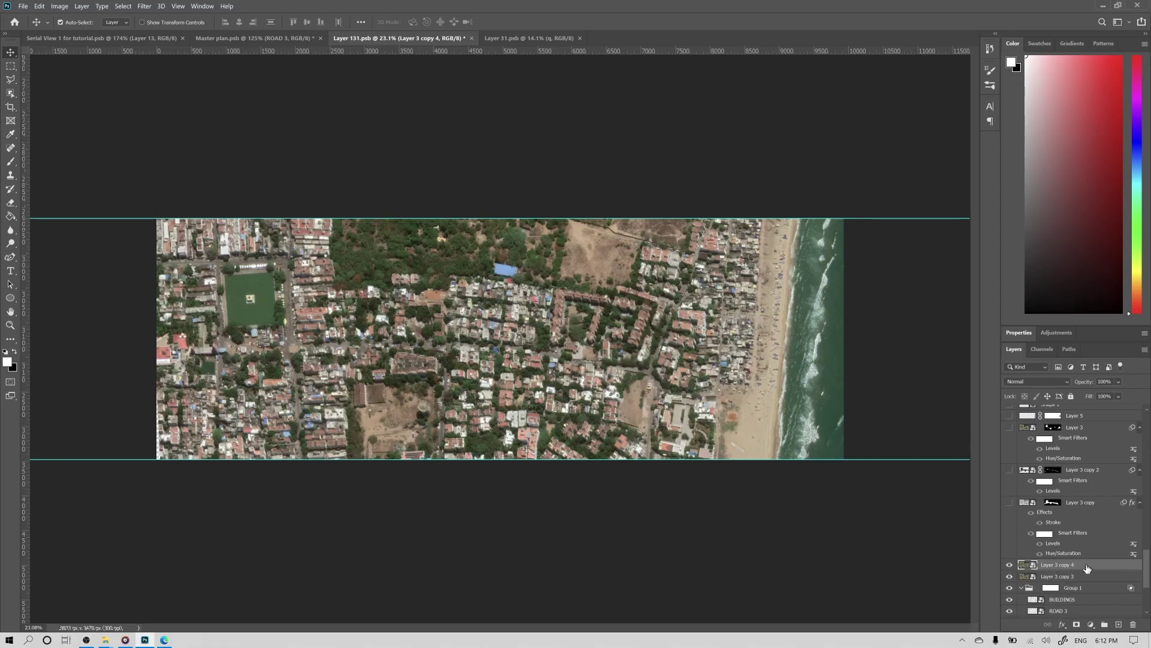
key("ctrl+u")
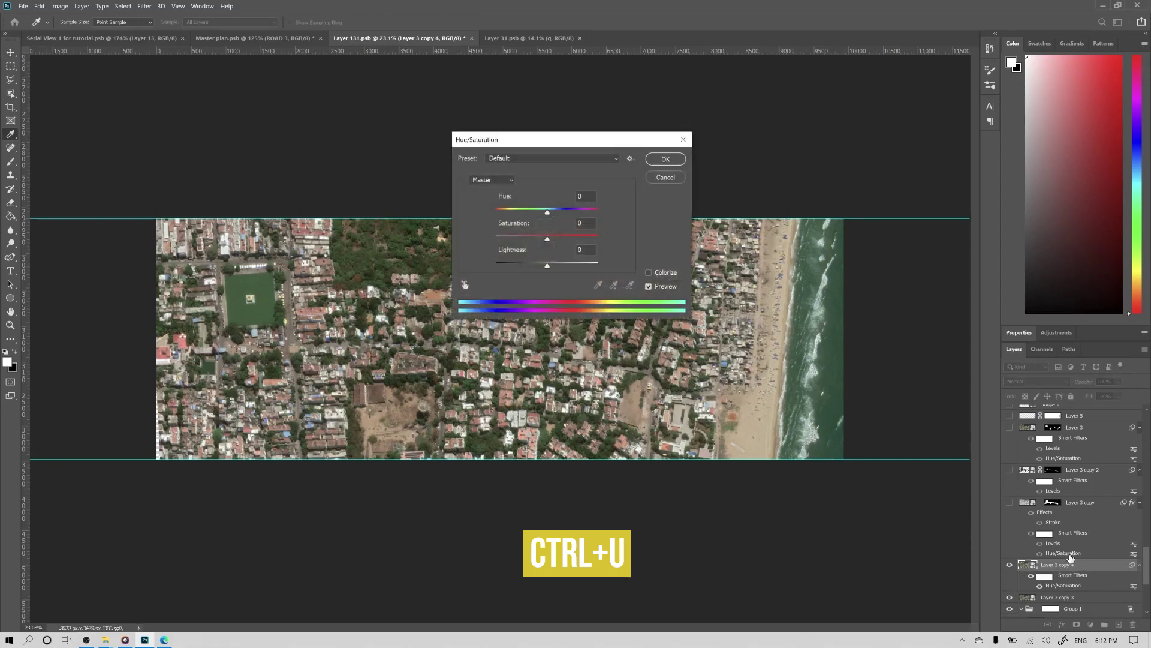
left_click_drag(547, 239, 496, 238)
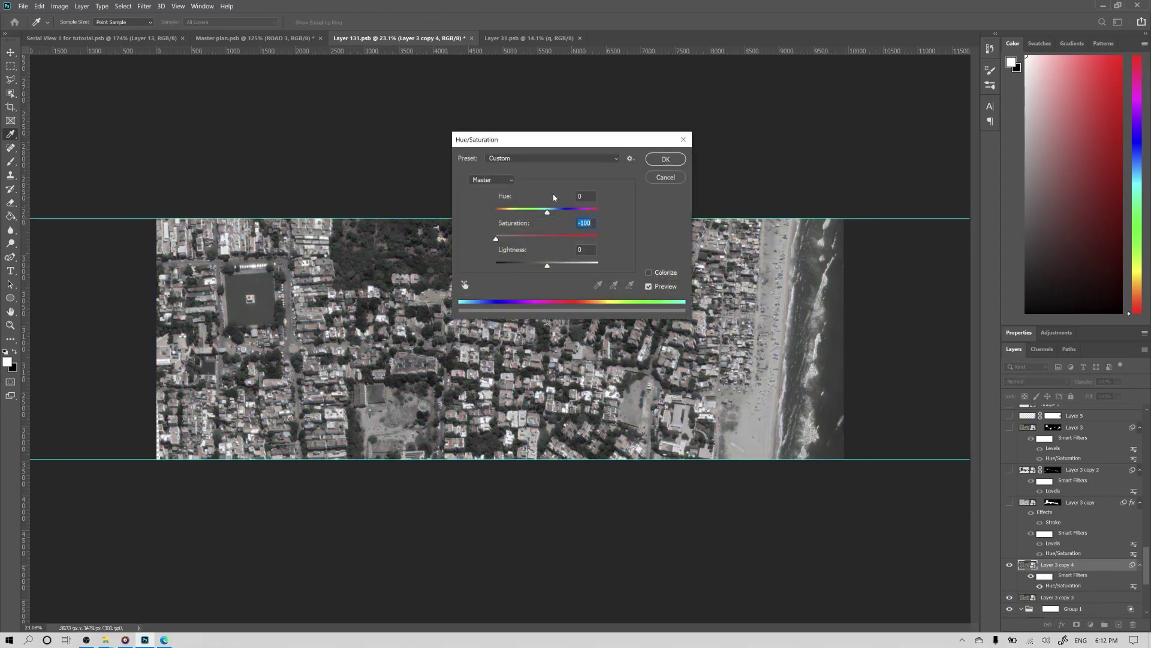
left_click(670, 162)
Step: Add an inverted black layer mask to Layer 3 copy 4 and hide the colour Layer 3 copy 3
left_click(1077, 625)
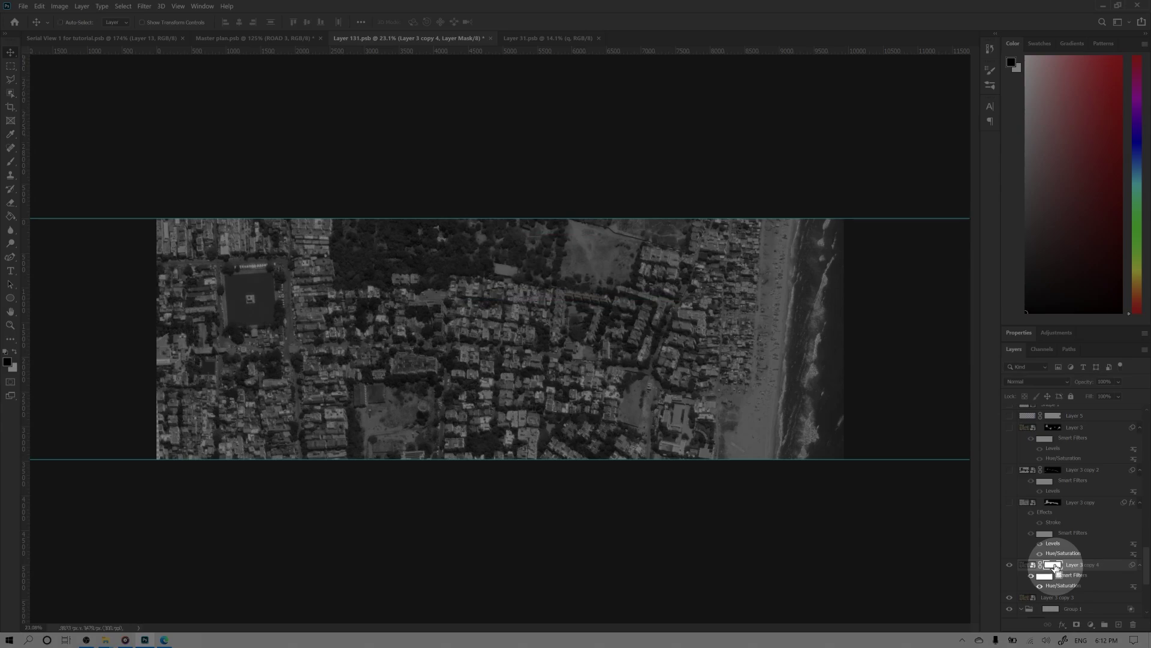
key("ctrl+i")
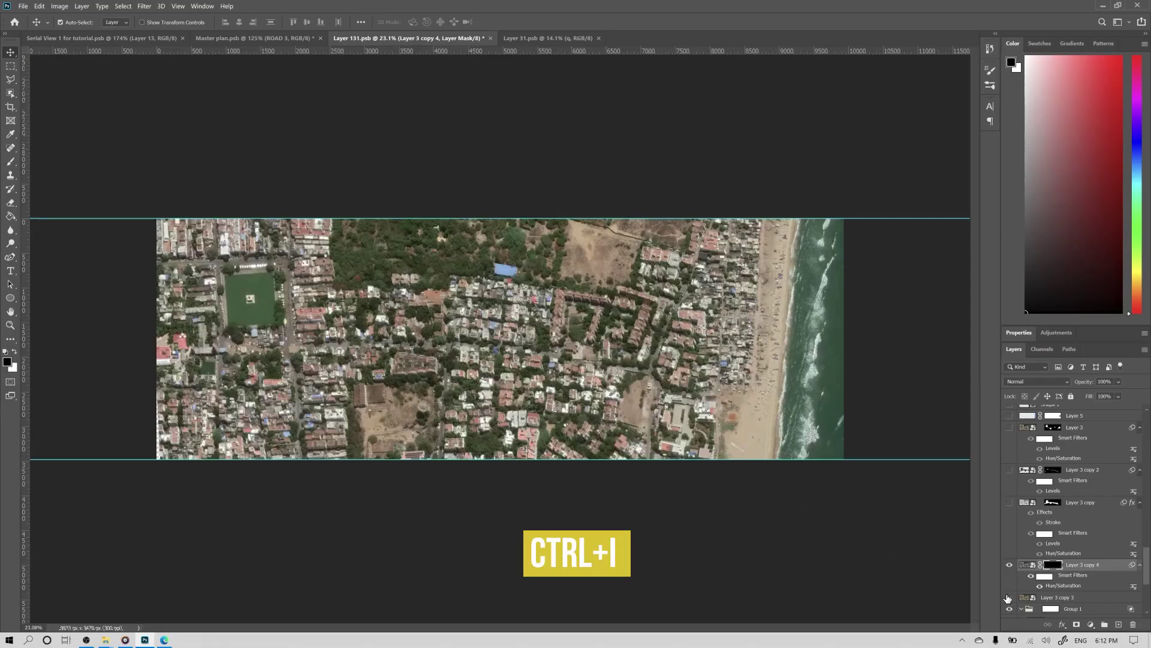
left_click(1010, 597)
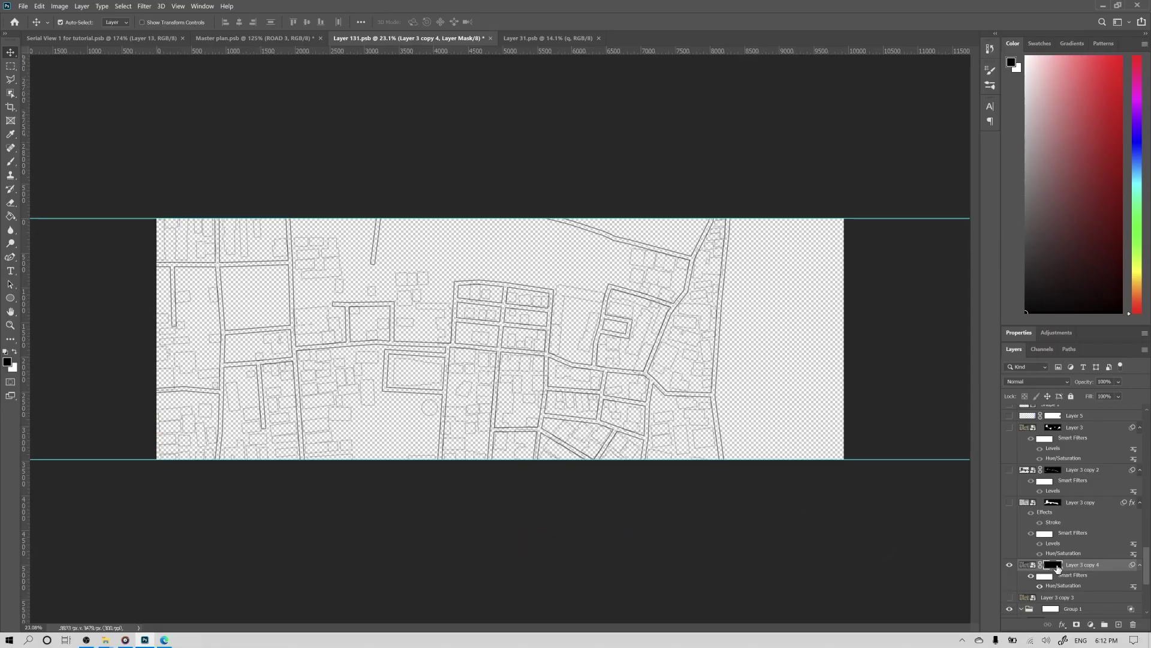
Step: Reveal the greyscale imagery along the main route using overlapping rectangular selections on Layer 3 copy 4's mask
key("b")
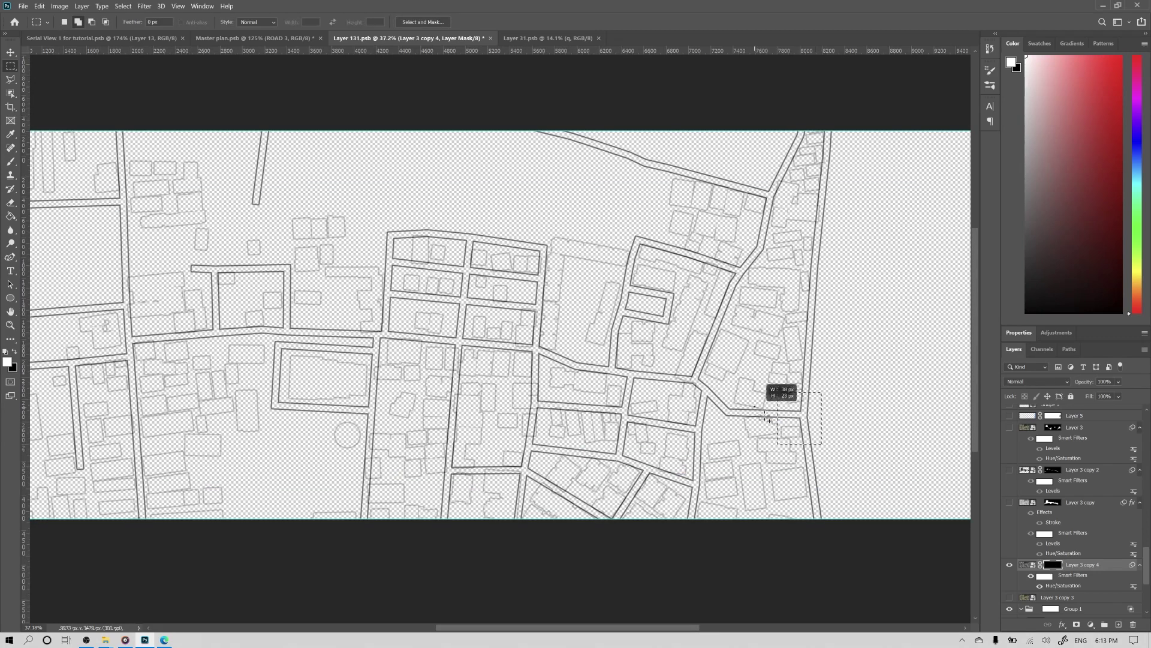
left_click_drag(764, 415, 791, 447)
left_click_drag(753, 383, 792, 420)
left_click_drag(699, 365, 791, 479)
left_click_drag(723, 374, 771, 382)
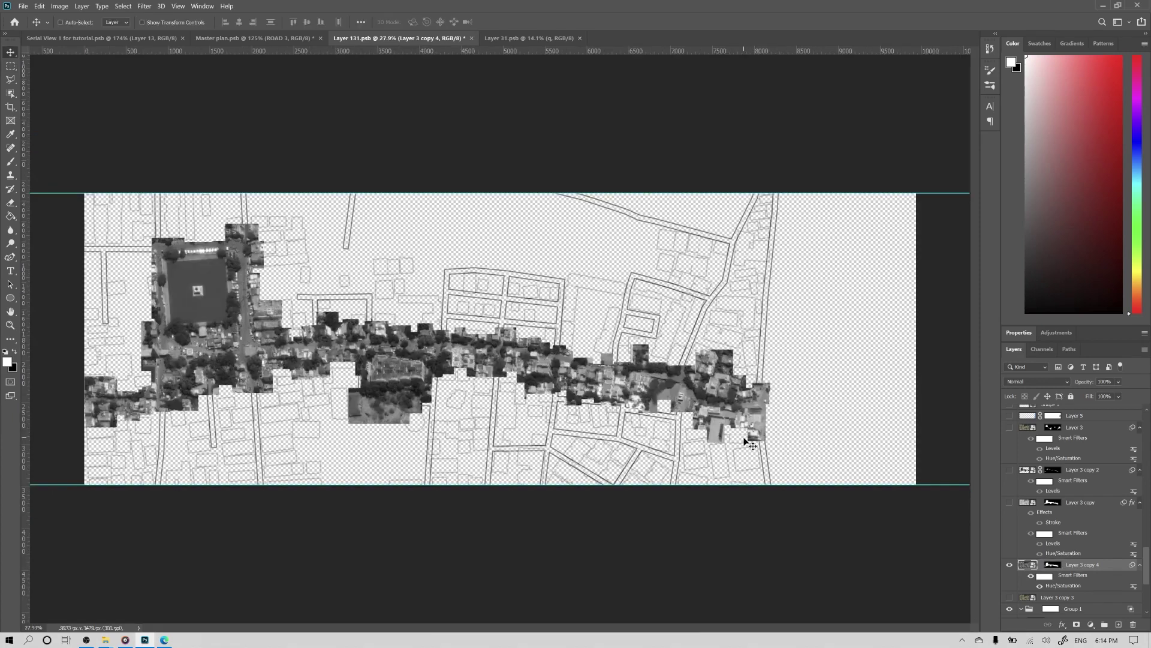
Step: Try rotating the satellite image of Layer 3 copy 4 inside its mask with Free Transform
key("ctrl+t")
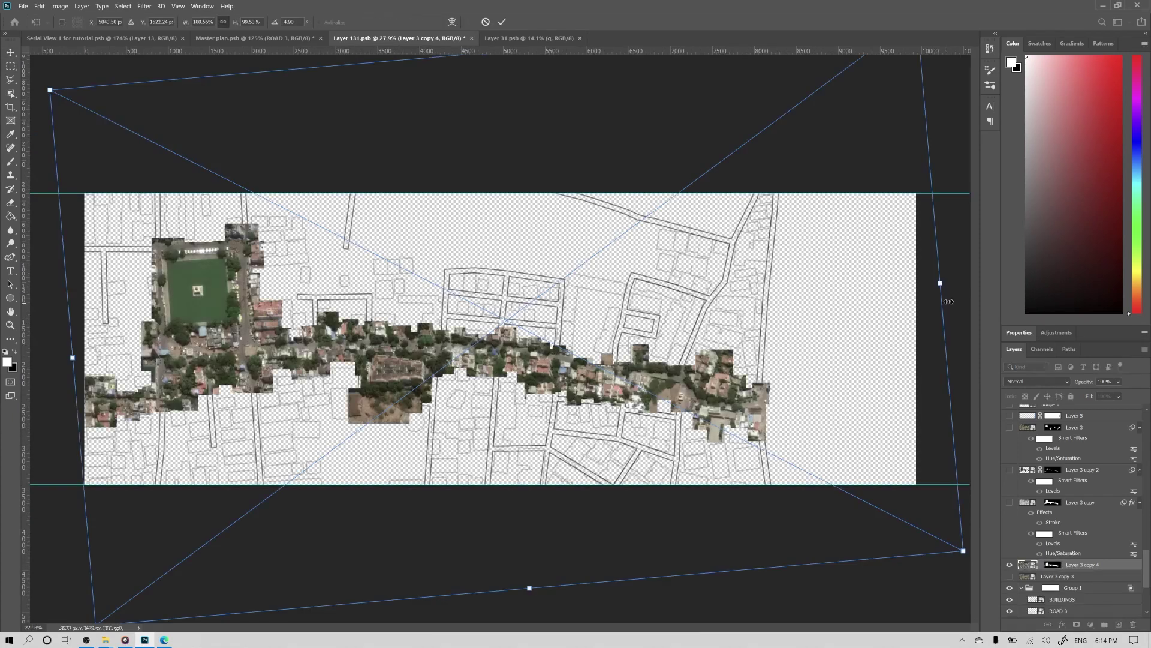
left_click_drag(956, 280, 925, 258)
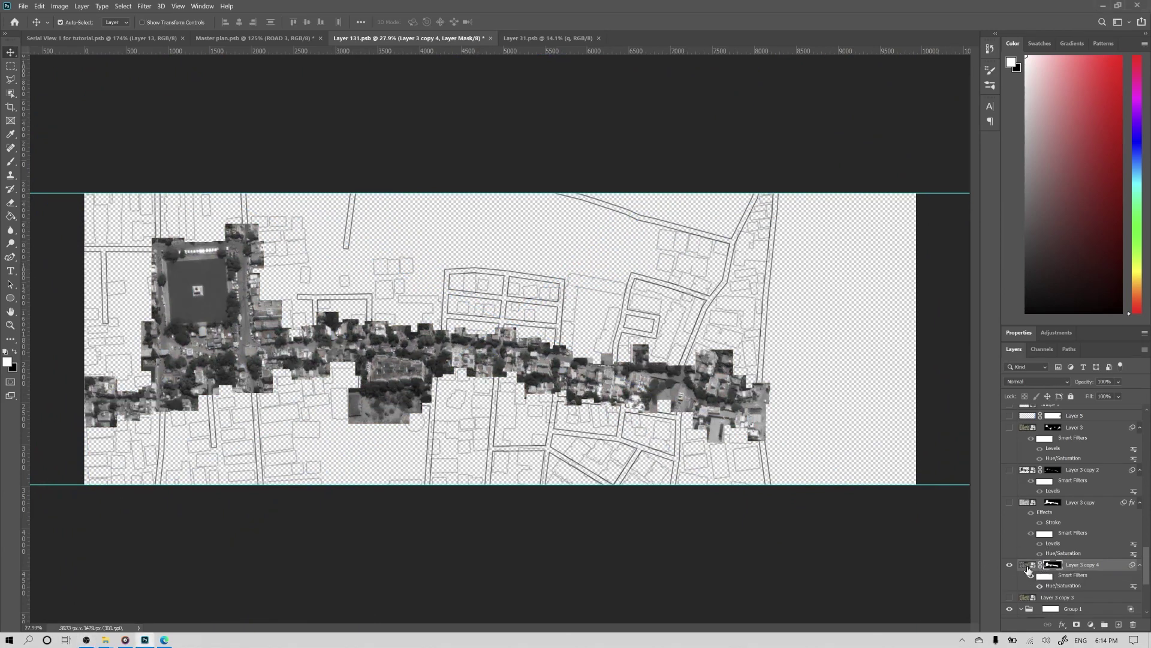
left_click(1030, 567)
key("ctrl+t")
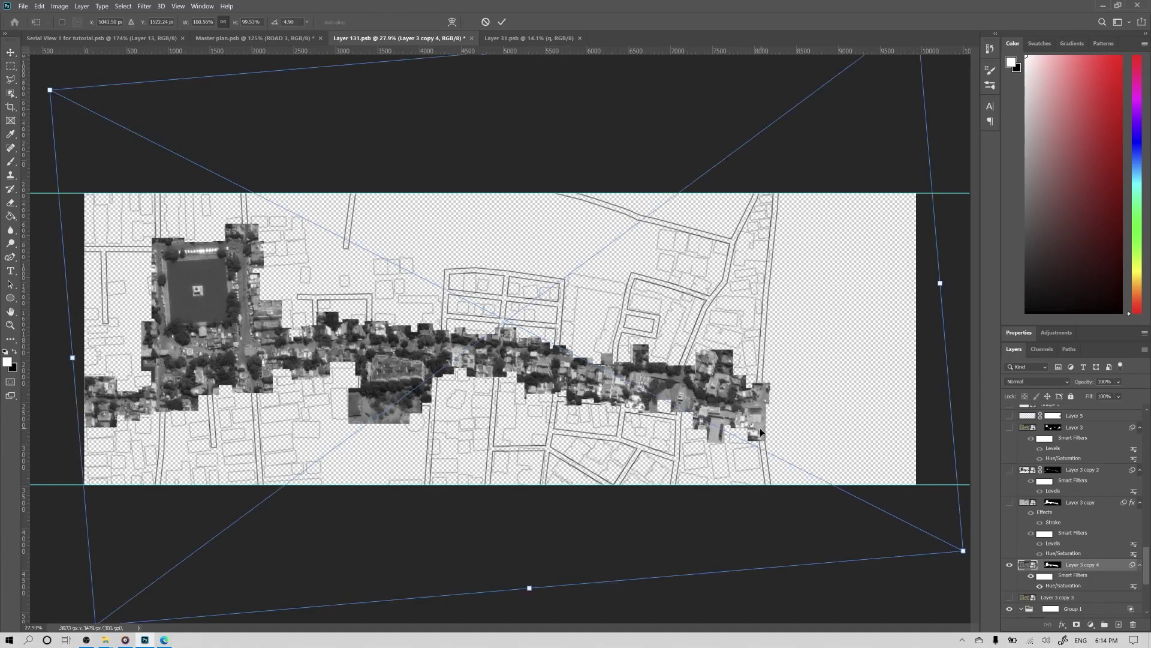
left_click_drag(967, 290, 951, 226)
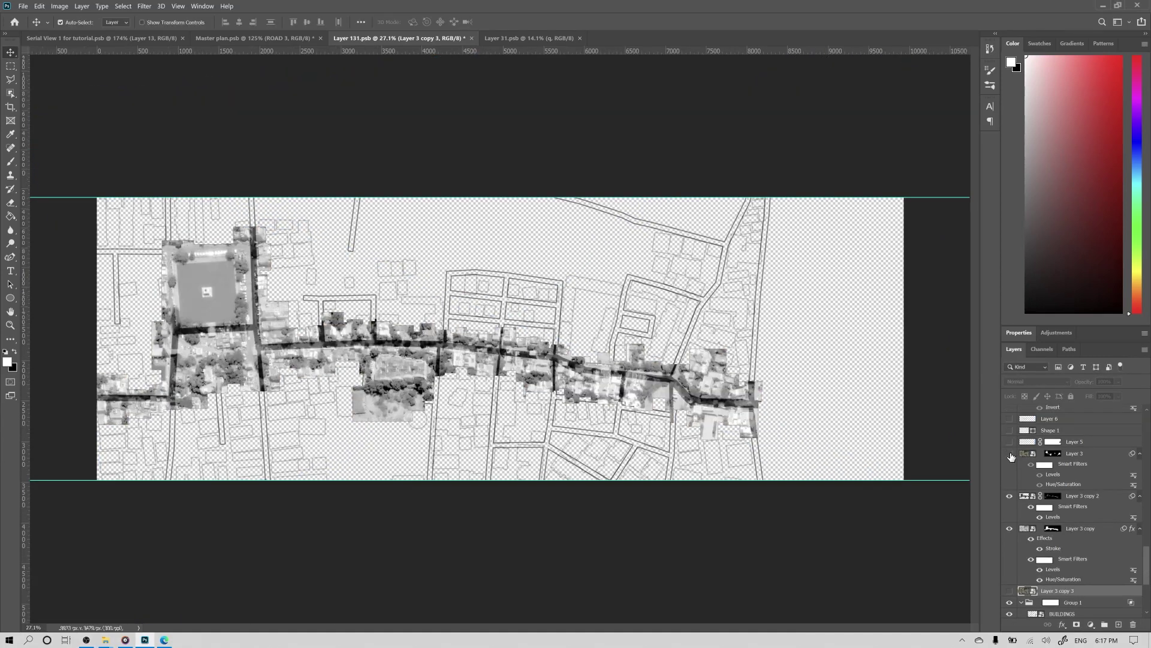
Step: Show Layer 3 to preview its colour view areas over the greyscale route
left_click(1010, 454)
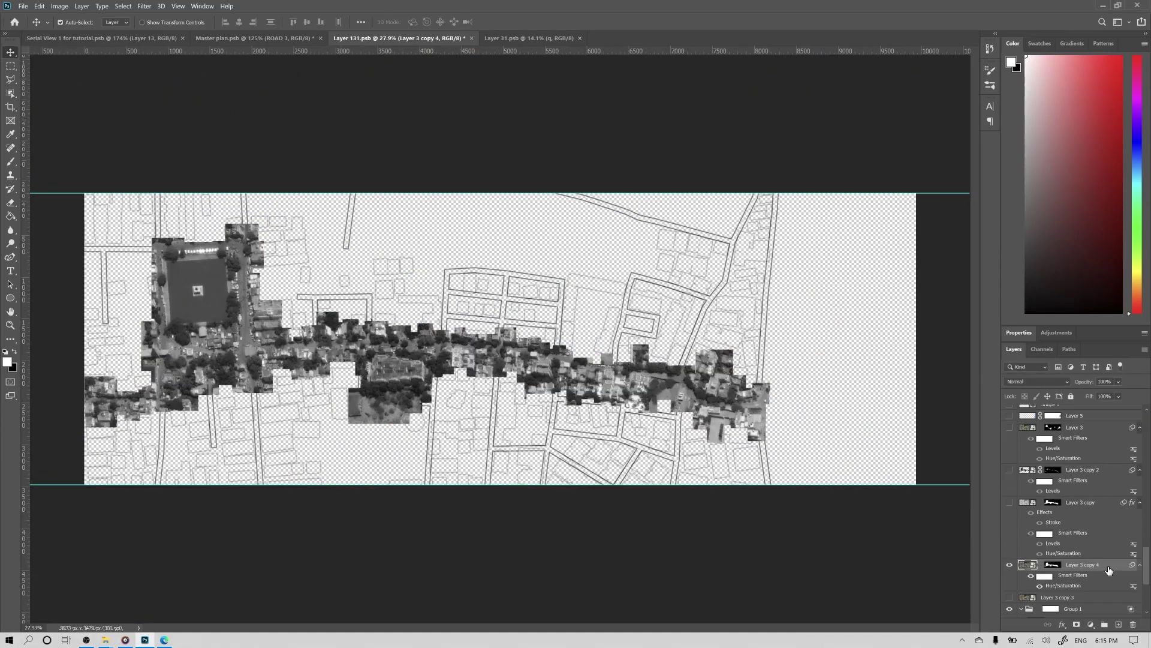
Step: Duplicate Layer 3 copy 4 and darken the duplicate with Levels, using midtone 0.89 and output white 172
key("ctrl+j")
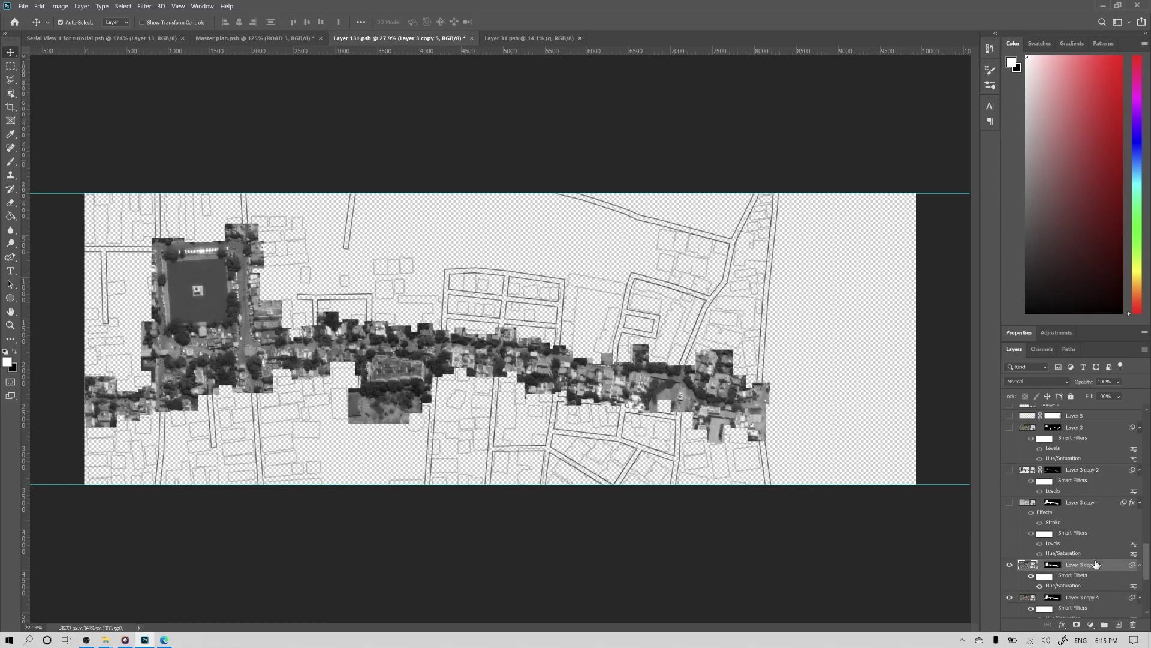
key("ctrl+l")
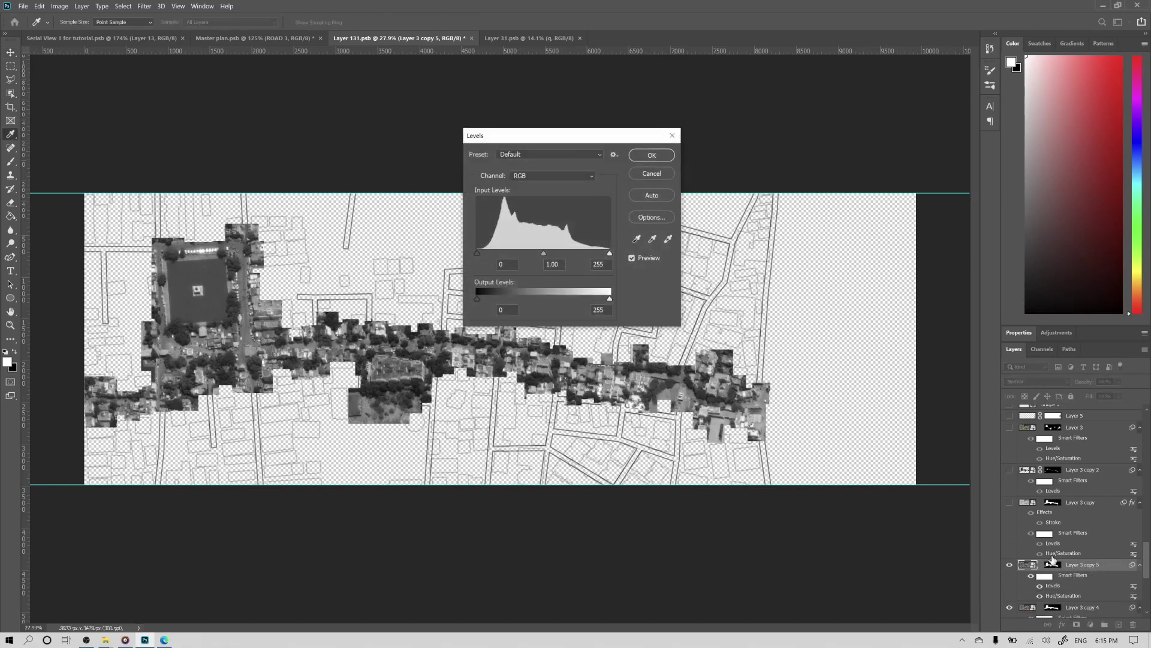
left_click_drag(609, 301, 566, 300)
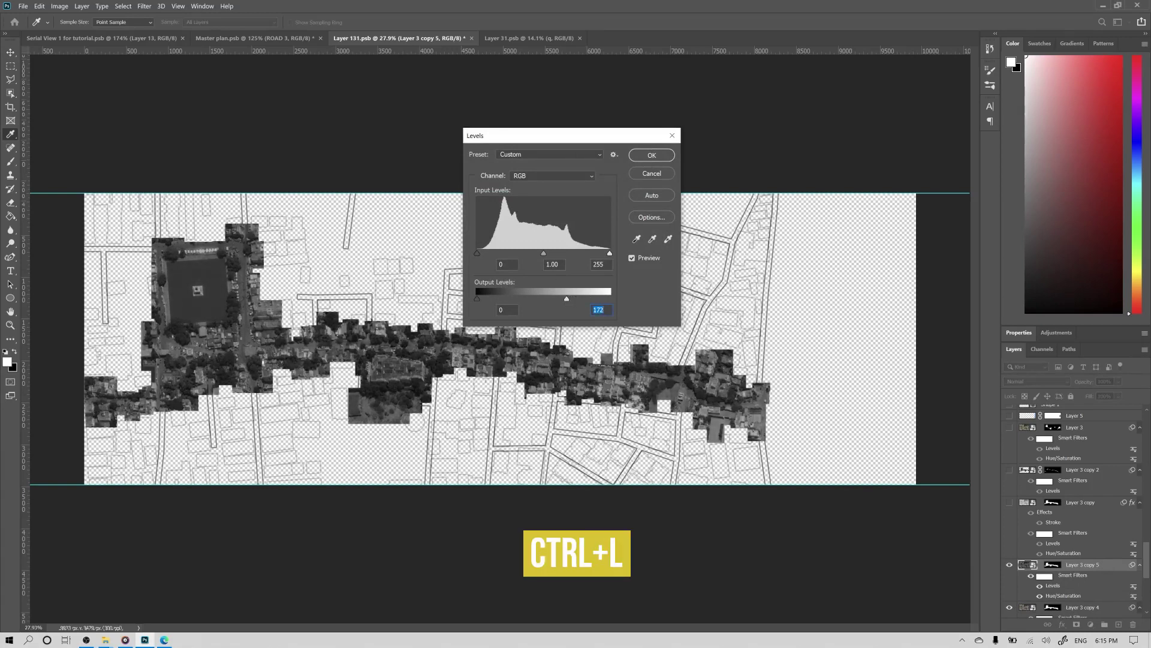
left_click_drag(552, 255, 553, 256)
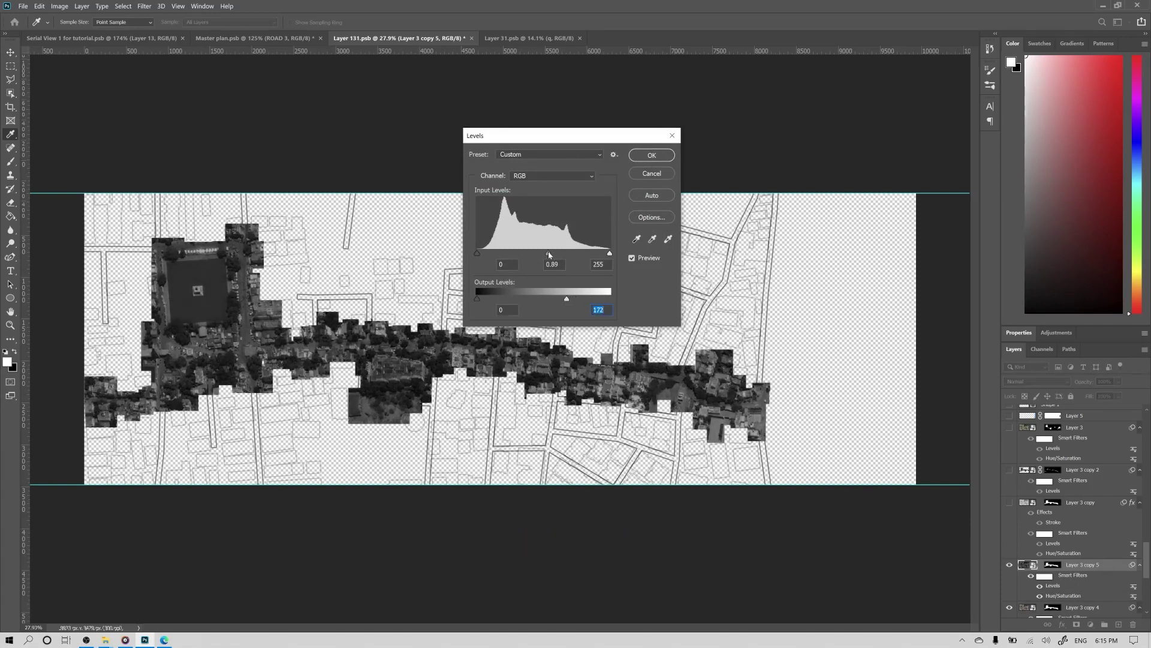
left_click(652, 156)
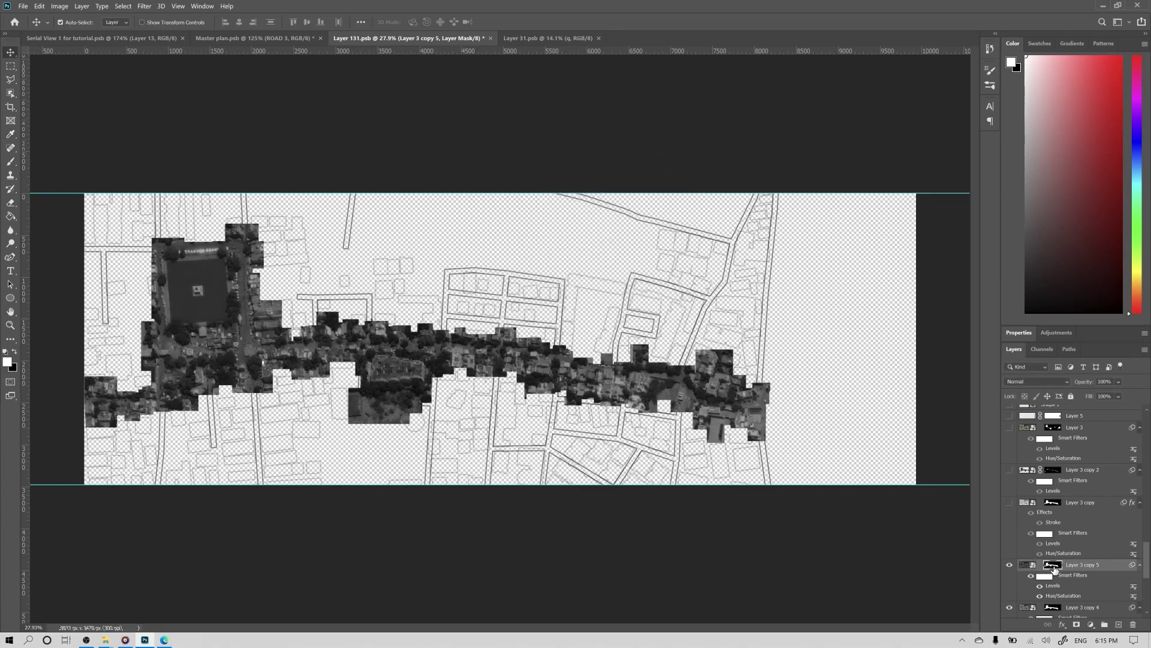
Step: Delete the layer mask from the darkened Layer 3 copy 5
right_click(1053, 470)
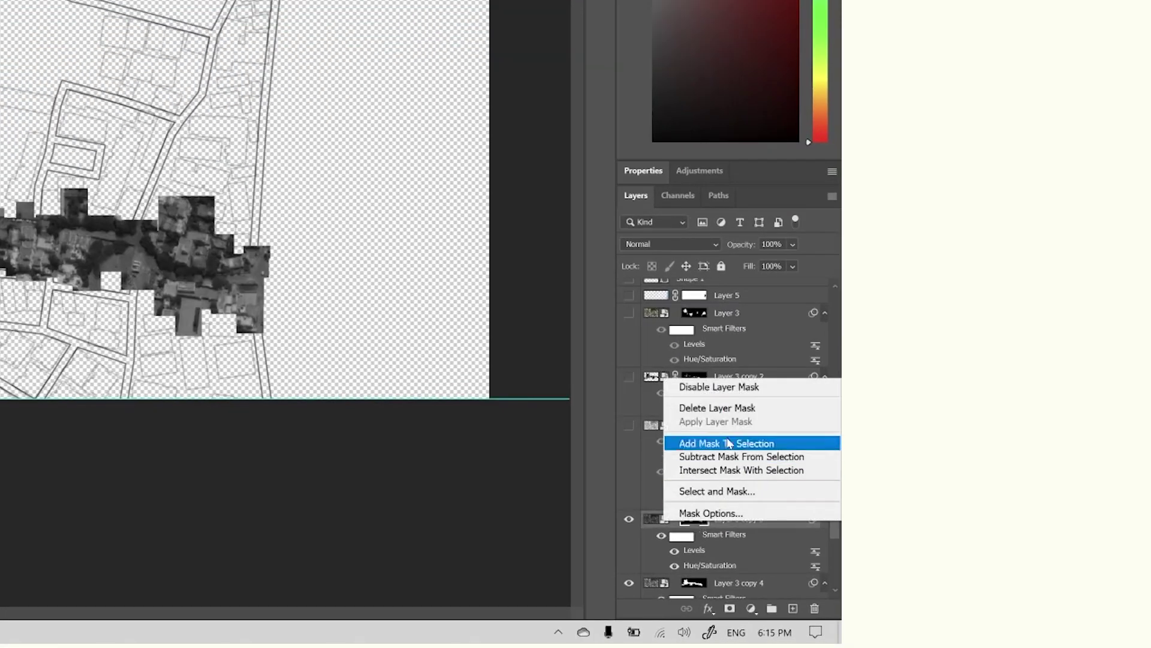
left_click(728, 408)
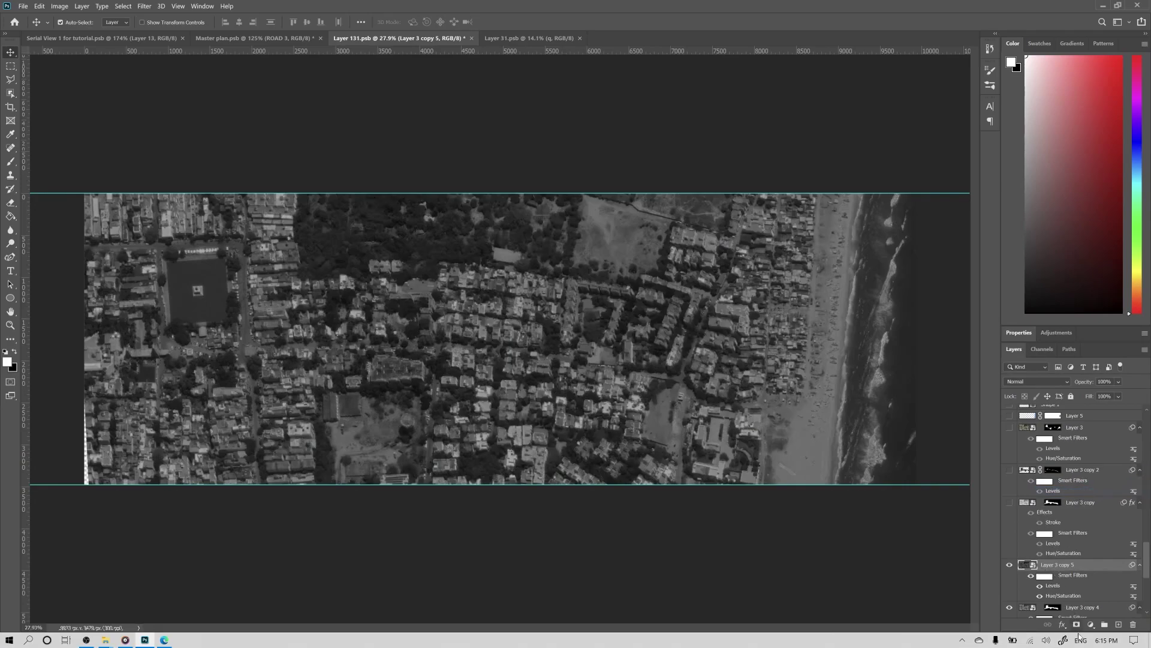
Step: Add an inverted mask to Layer 3 copy 5 and reveal the cross road near the route's east end with a 125 px, 100% hardness brush
left_click(1076, 624)
key("ctrl+i")
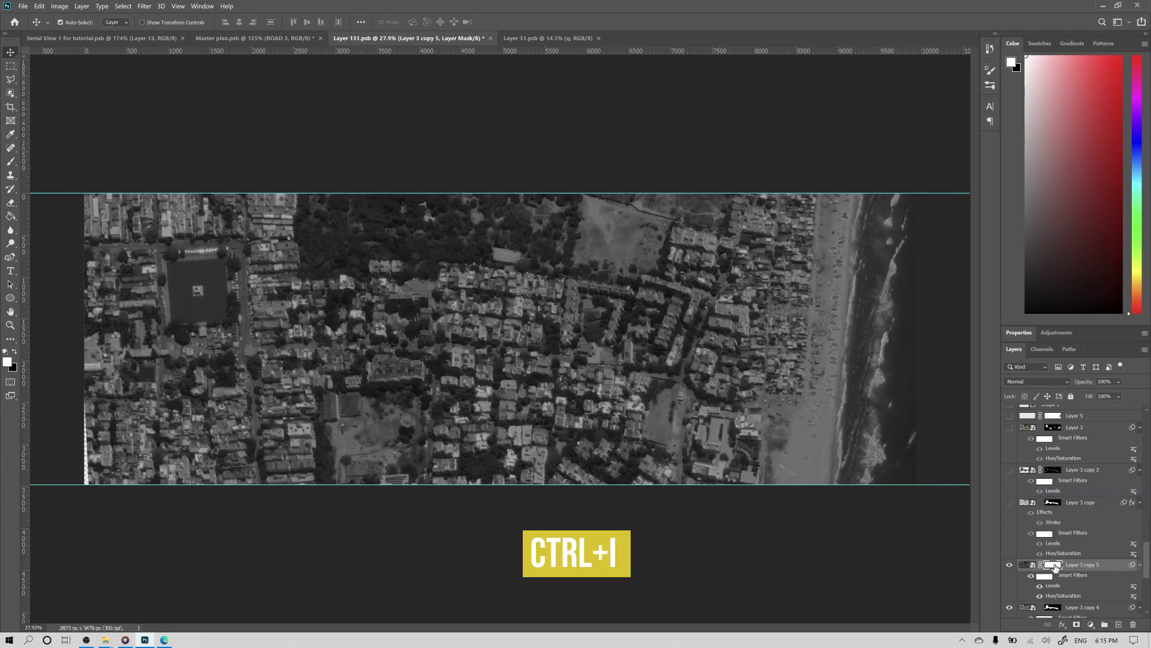
scroll(726, 394, "up", 8)
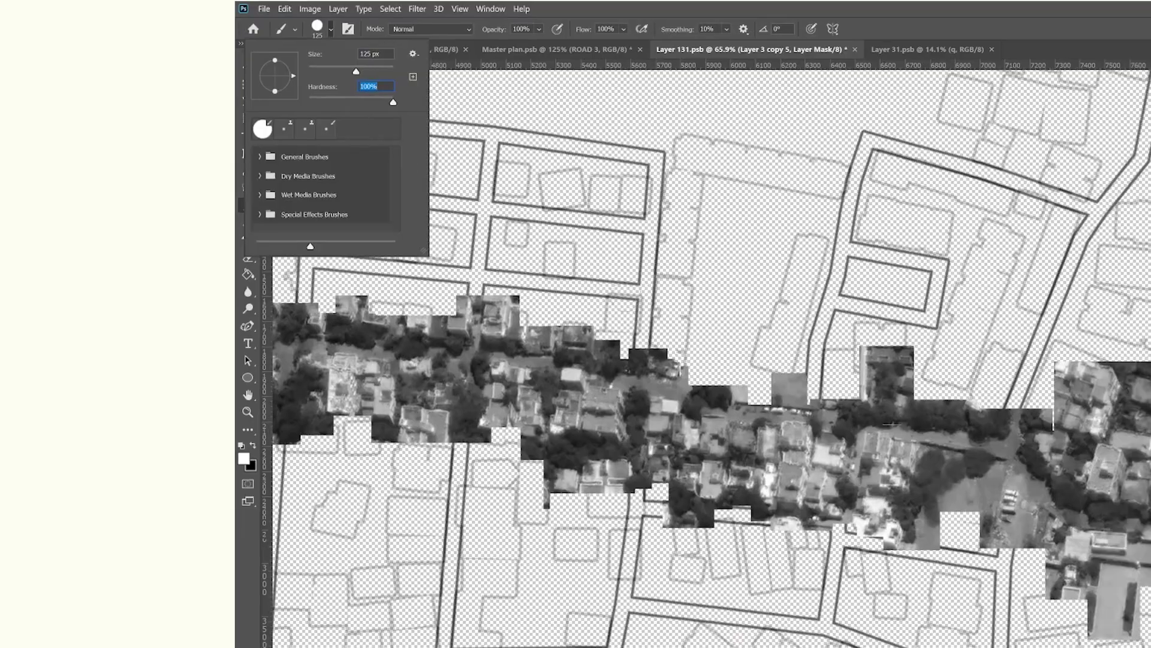
key("Return")
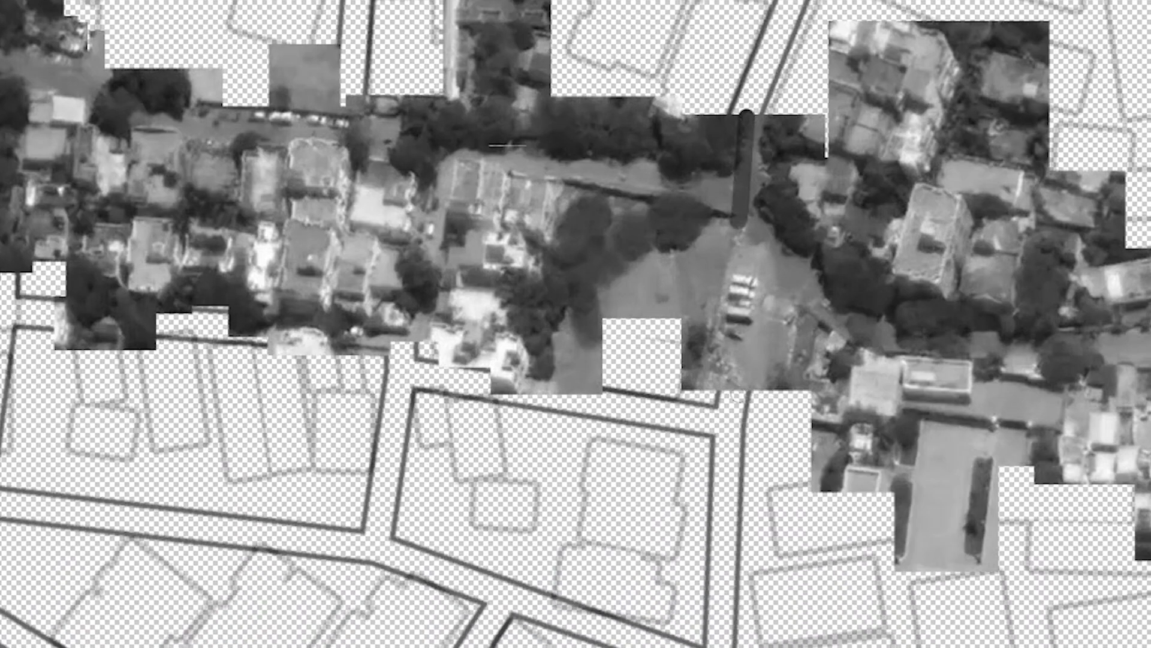
left_click(739, 607, "shift")
Step: Darken Layer 3 copy 5 further by setting its Levels output white to 120
double_click(1120, 585)
left_click_drag(627, 3, 507, 2)
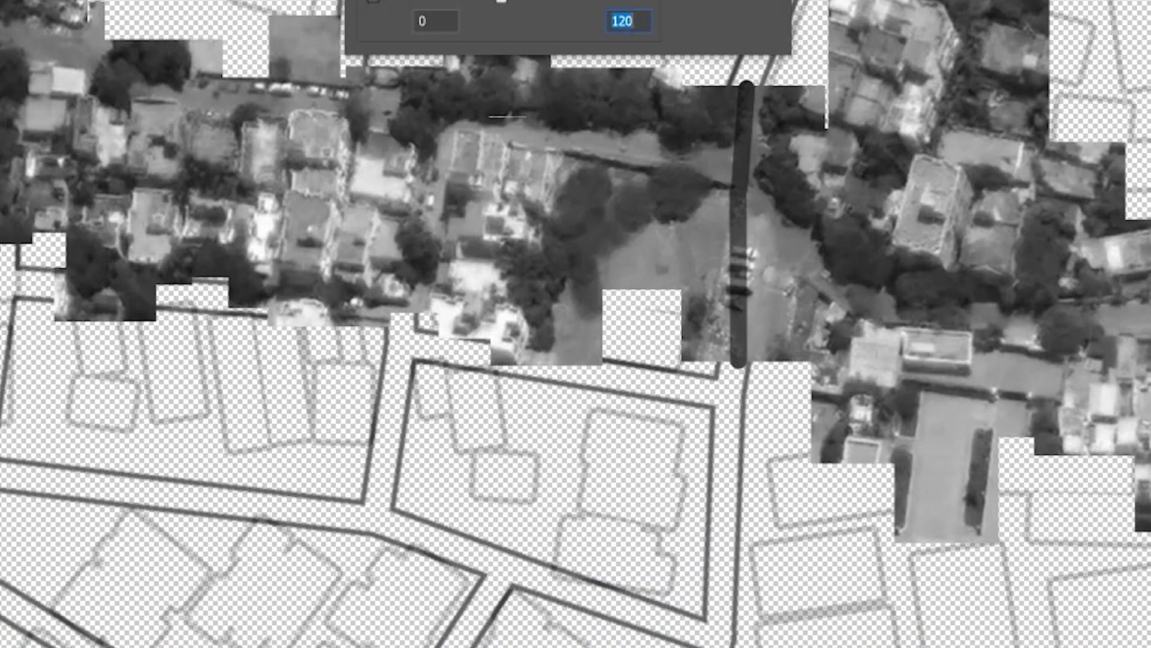
key("Return")
Step: Reveal the main route and another cross road on the Layer 3 copy 5 mask with straight brush strokes
left_click(739, 174)
left_click(350, 112, "shift")
left_click(309, 294, "shift")
left_click(369, 238)
left_click(367, 382, "shift")
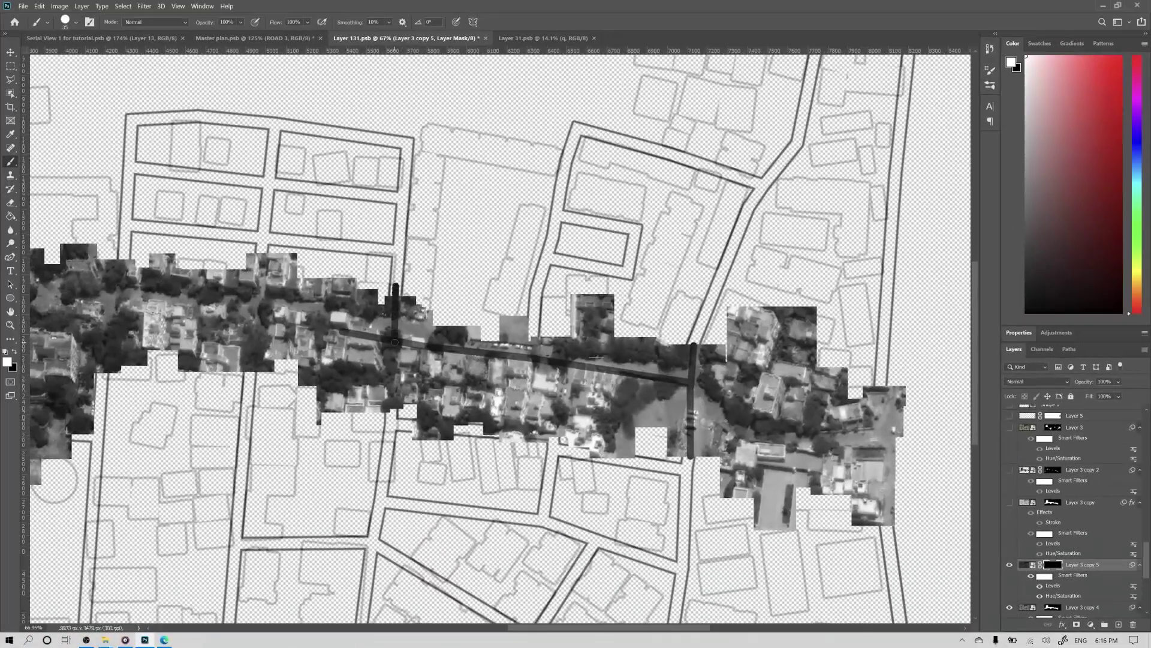
Step: Show the prepared Layer 3 copy and Layer 3 copy 2, and delete Layer 3 copy 5 and Layer 3 copy 4
scroll(883, 310, "down", 3)
left_click(1010, 502)
left_click(1009, 470)
scroll(567, 366, "down", 5)
key("Delete")
key("Delete")
key("v")
Step: Toggle Layer 3's visibility to preview its colour view areas over the route
scroll(604, 362, "up", 3)
scroll(609, 364, "down", 1)
scroll(1012, 455, "up", 1)
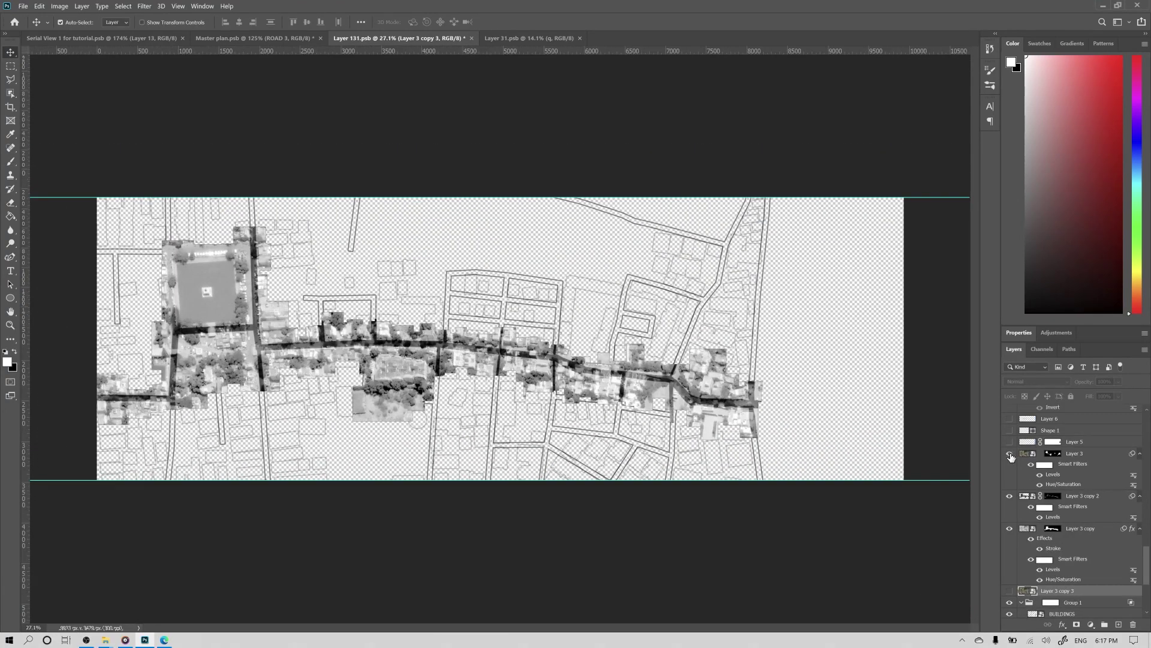
left_click(1010, 454)
left_click(1010, 456)
Step: Draw a closed cone-shaped path with a curved far edge using the Pen tool, its tip at the route's east end
scroll(801, 407, "up", 3)
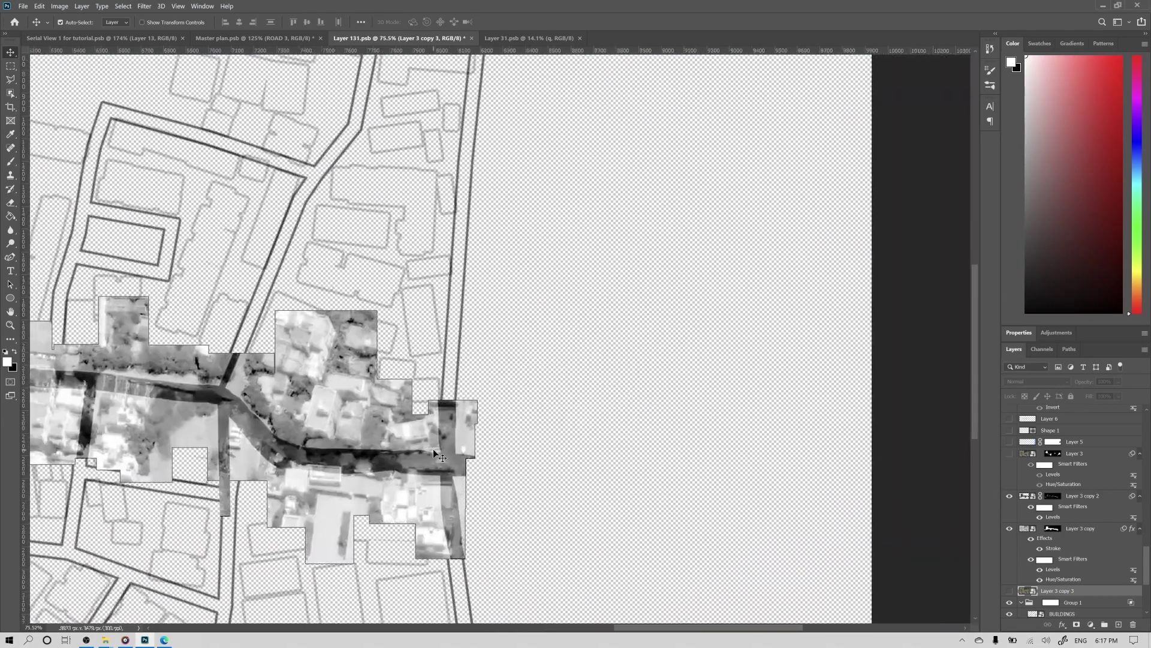
key("p")
left_click(440, 459)
left_click(528, 299)
double_click(528, 301)
left_click_drag(528, 301, 523, 307)
left_click_drag(375, 300, 373, 300)
Step: Fill the view-cone path with light grey on Layer 13
right_click(418, 329)
right_click(457, 303)
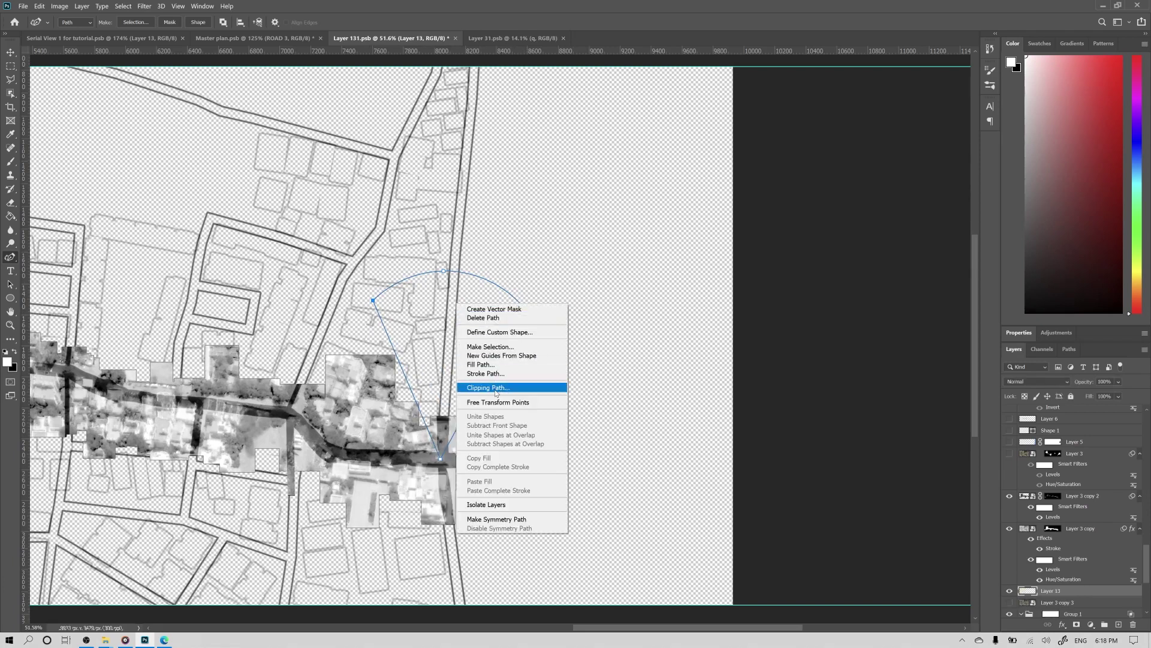
left_click(495, 366)
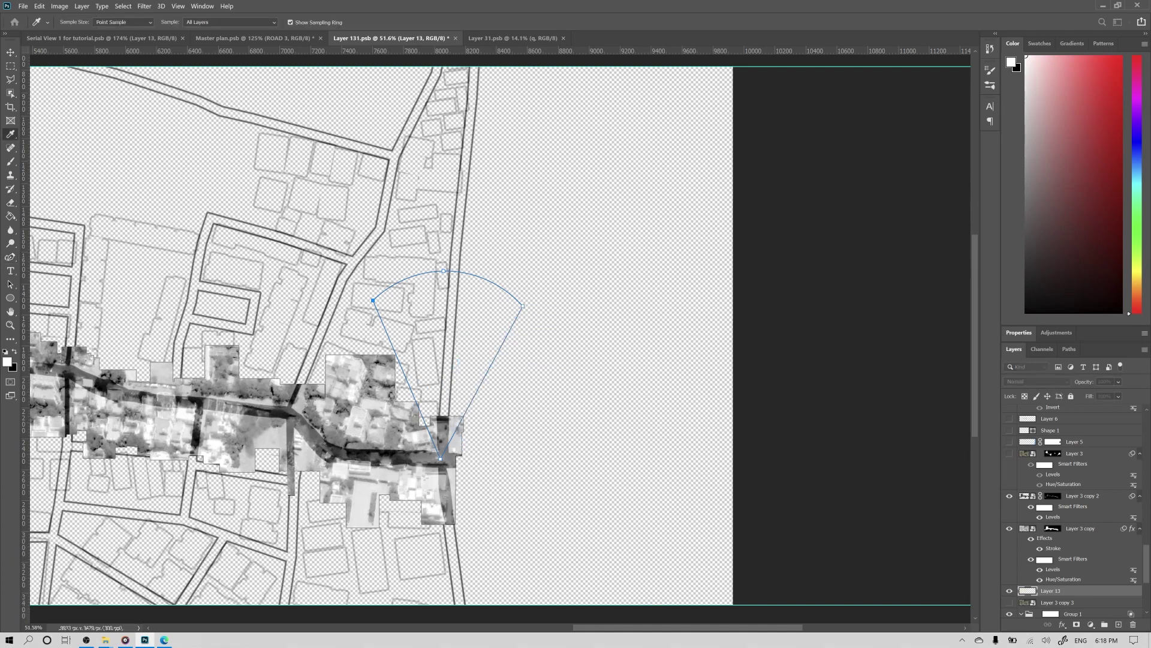
left_click(694, 357)
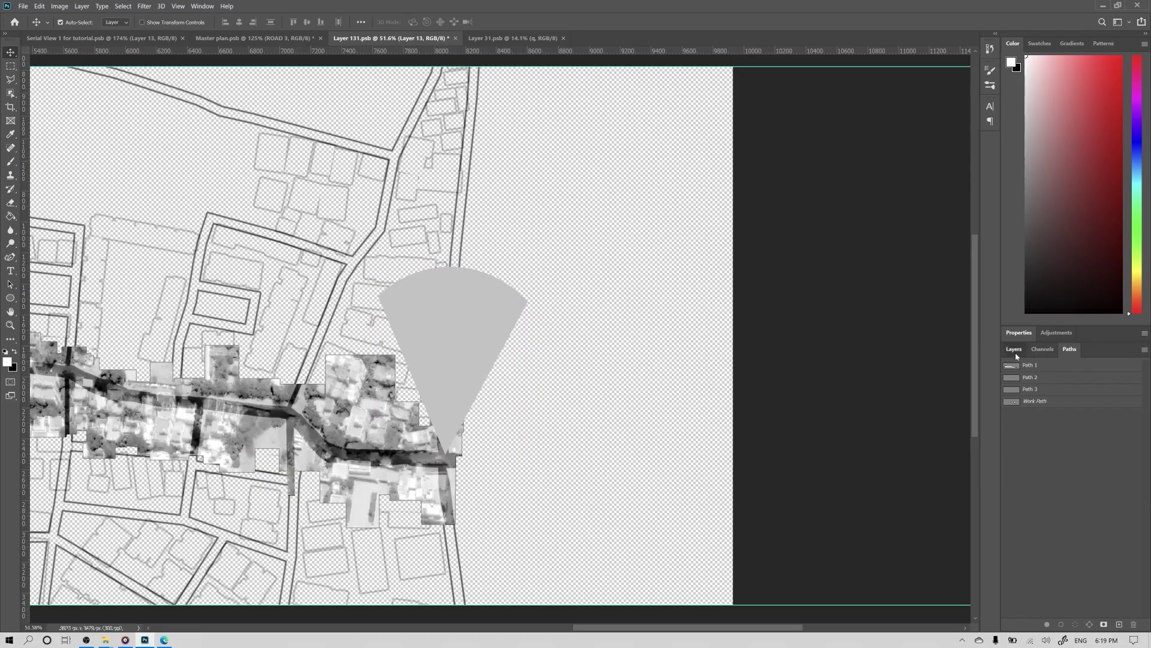
Step: Move Layer 13 above Layer 3 and rotate the cone toward the beach, keeping its tip at the road end
left_click(1014, 349)
left_click_drag(1051, 590, 1051, 448)
key("ctrl+t")
left_click_drag(489, 264, 537, 303)
left_click_drag(420, 360, 472, 383)
left_click_drag(613, 350, 630, 343)
left_click_drag(498, 261, 490, 255)
key("Return")
Step: Duplicate the grey cone and rotate the copy to face the opposite, south-west side of the road end
left_click_drag(509, 384, 502, 394)
key("ctrl+t")
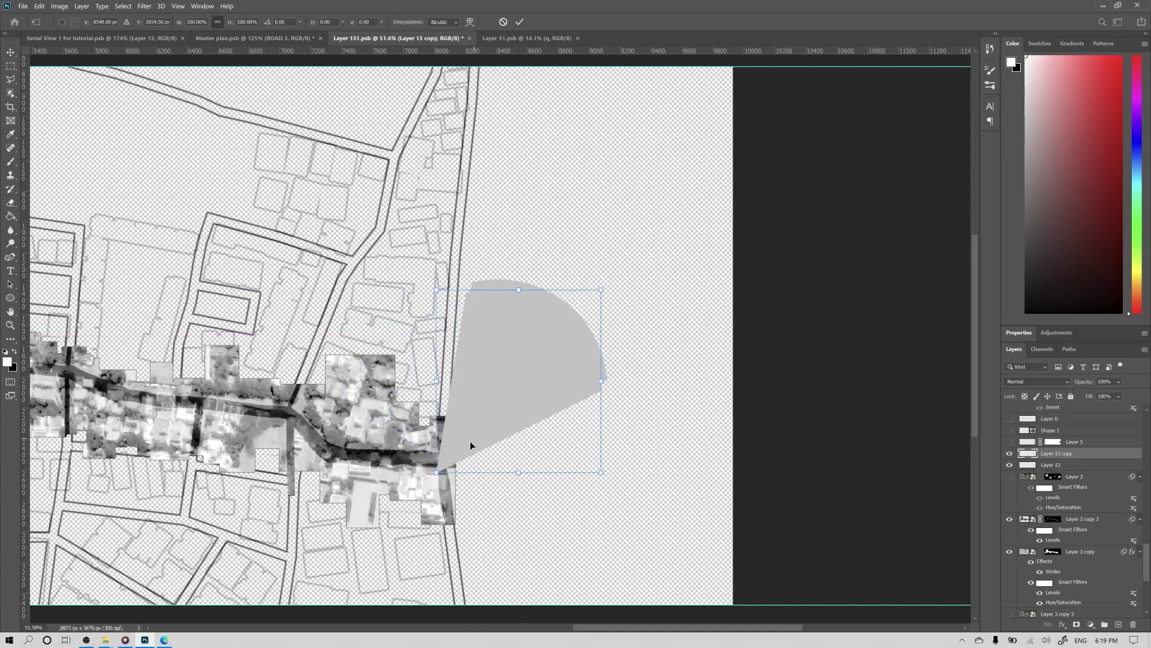
left_click_drag(606, 285, 347, 545)
scroll(429, 490, "down", 1)
left_click_drag(419, 500, 412, 518)
left_click_drag(327, 579, 403, 511)
key("Return")
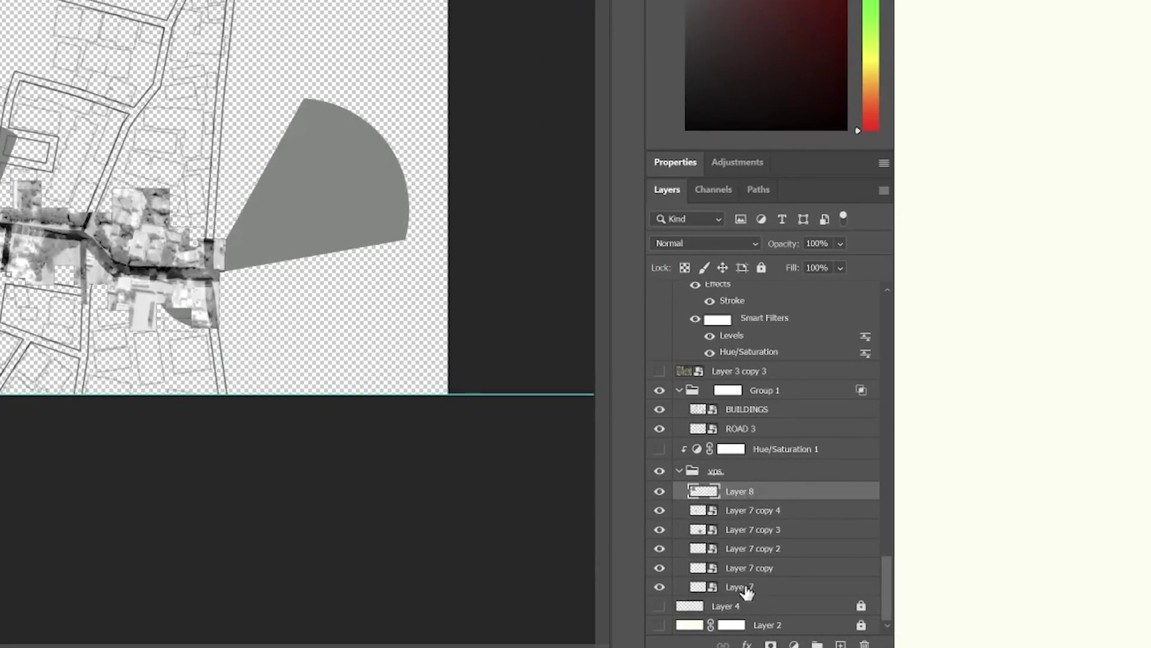
Step: Convert the vps group of view cones into a single smart object
left_click(746, 588)
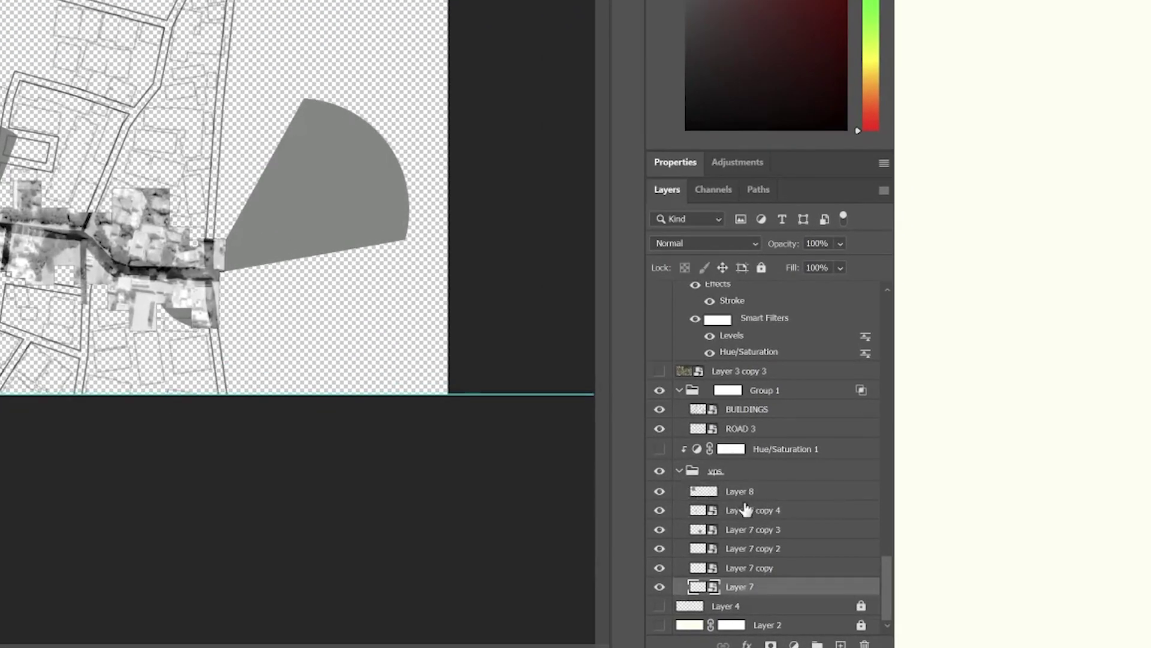
left_click(743, 495, "shift")
right_click(731, 472)
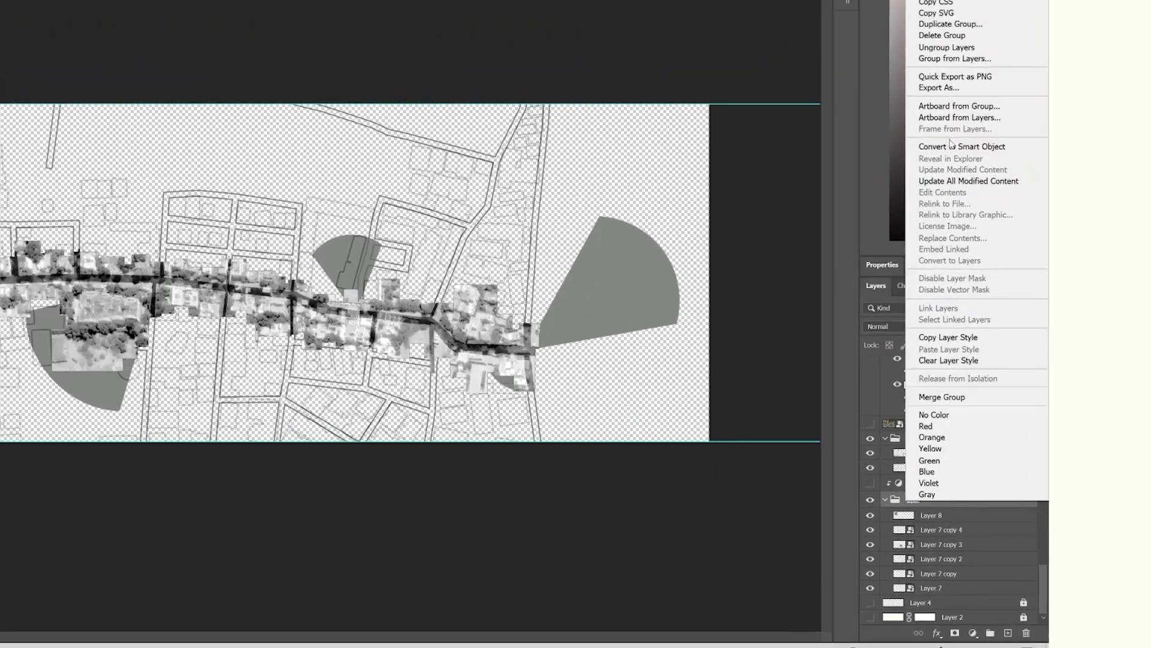
left_click(951, 146)
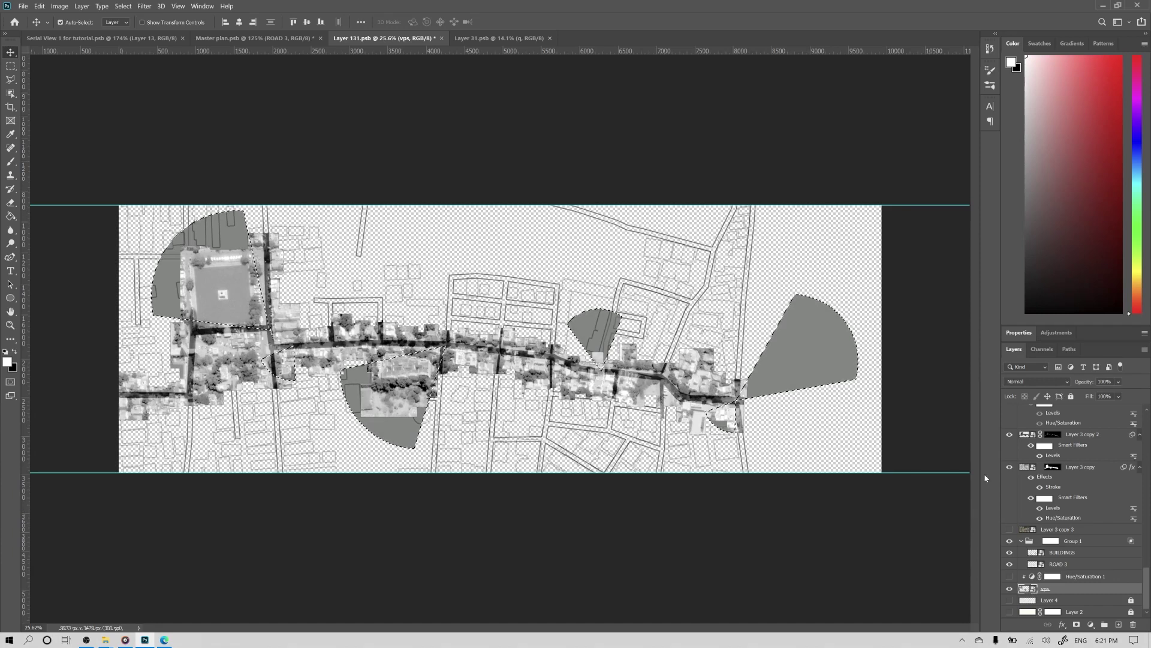
Step: Move Layer 3 copy 3 above Layer 3 and mask it with the view-cone selection
scroll(1048, 493, "up", 3)
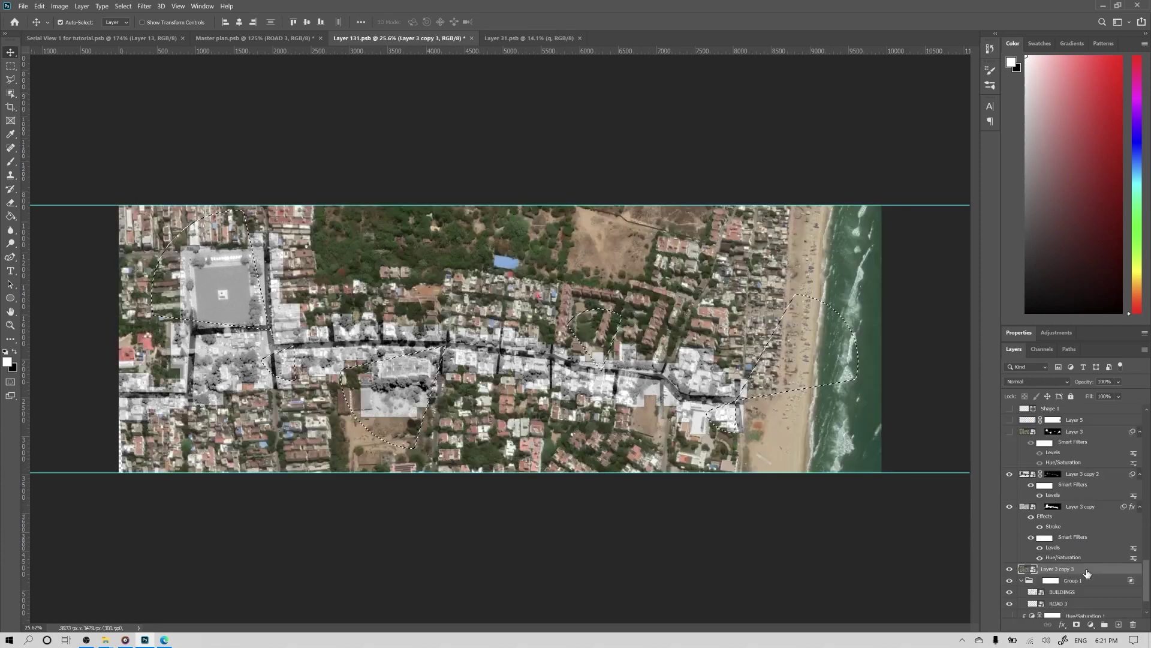
left_click_drag(1087, 572, 1083, 431)
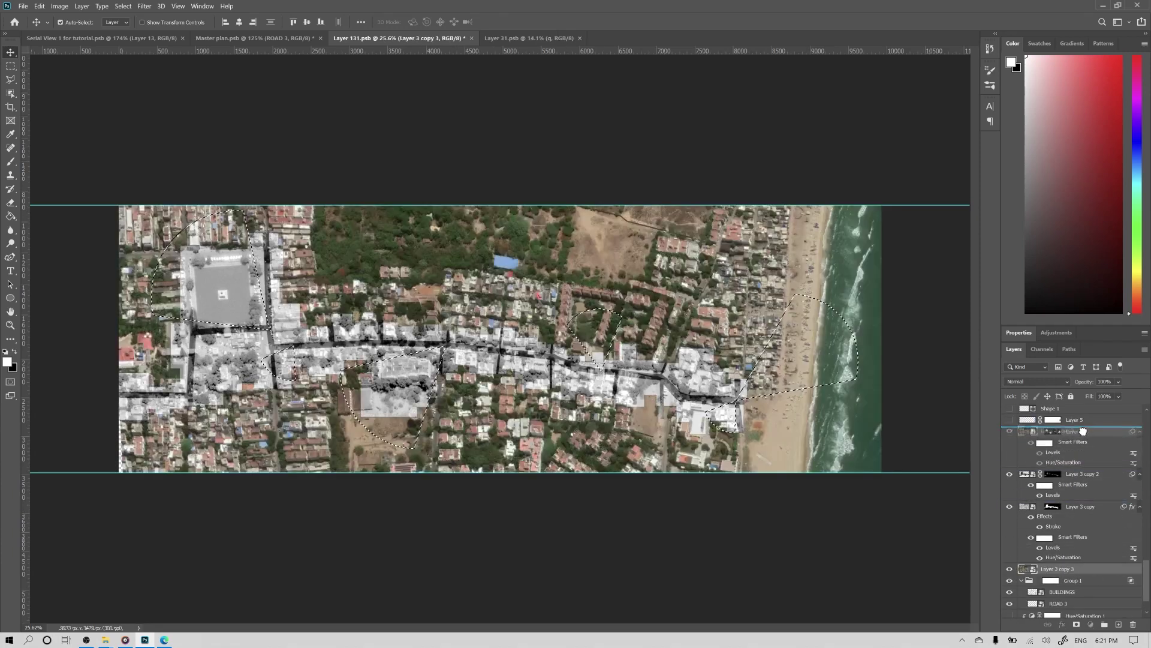
left_click_drag(1081, 430, 1081, 429)
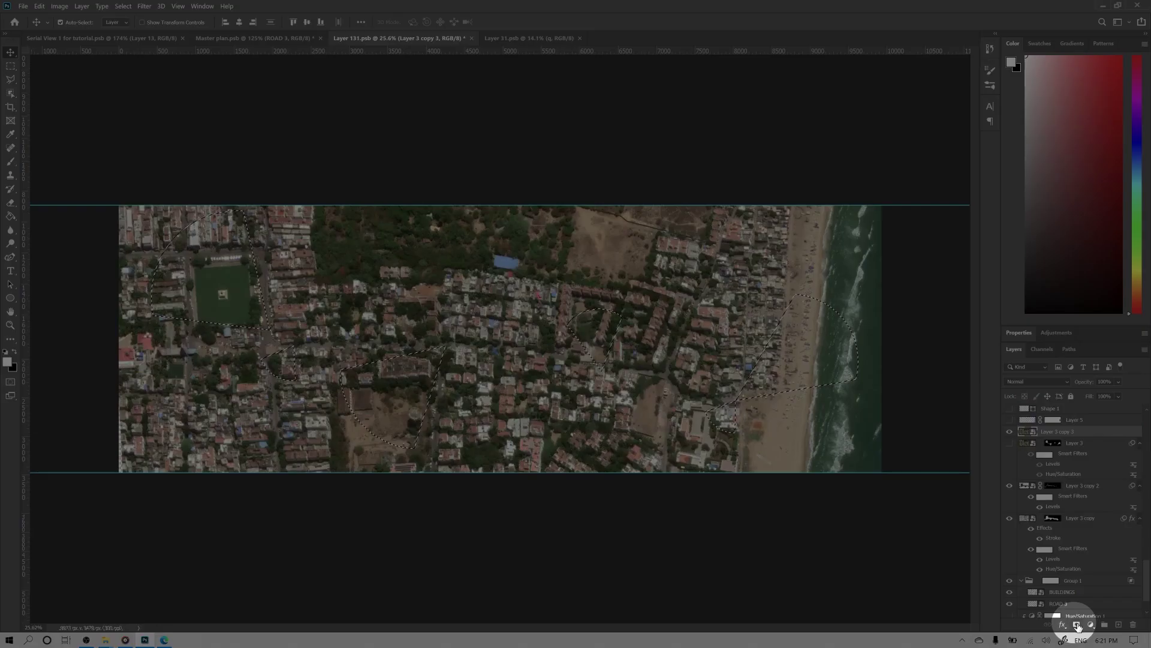
left_click(1076, 625)
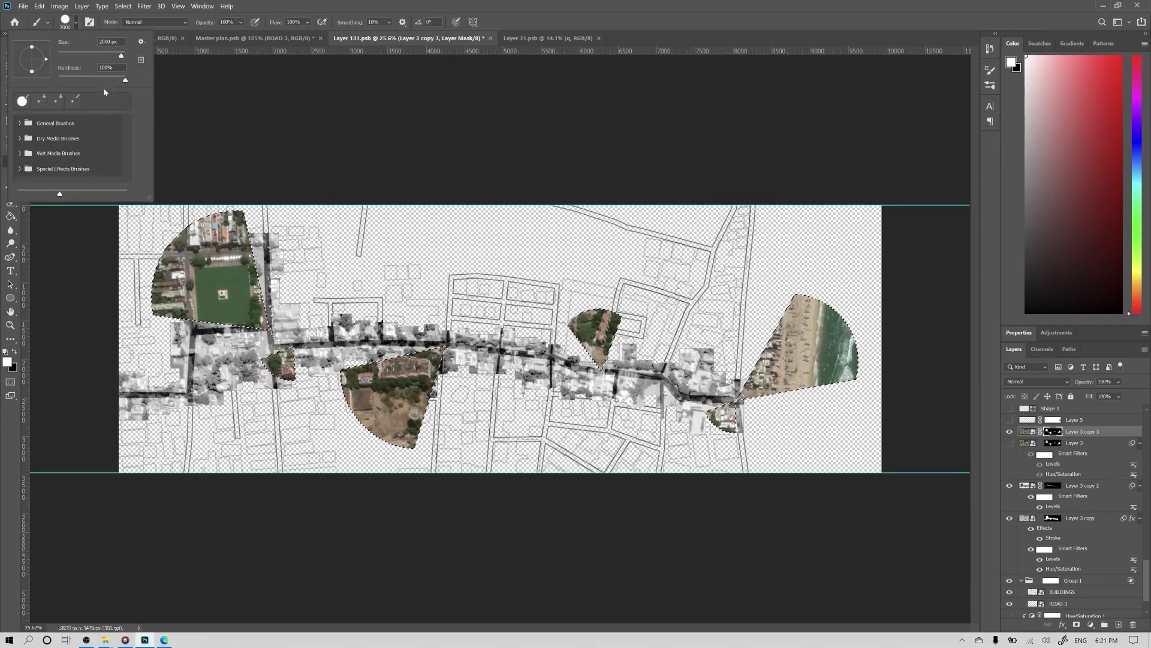
Step: Set up a soft 2000 px brush with swapped foreground and background colours for Layer 3 copy 3's mask
key("Return")
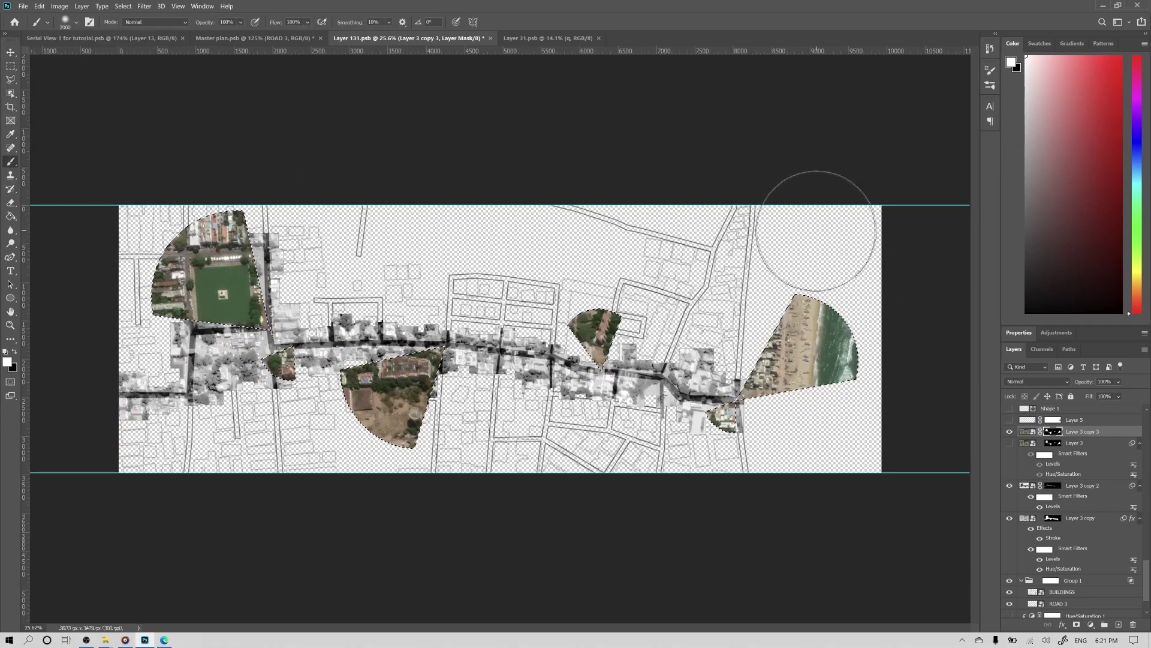
key("x")
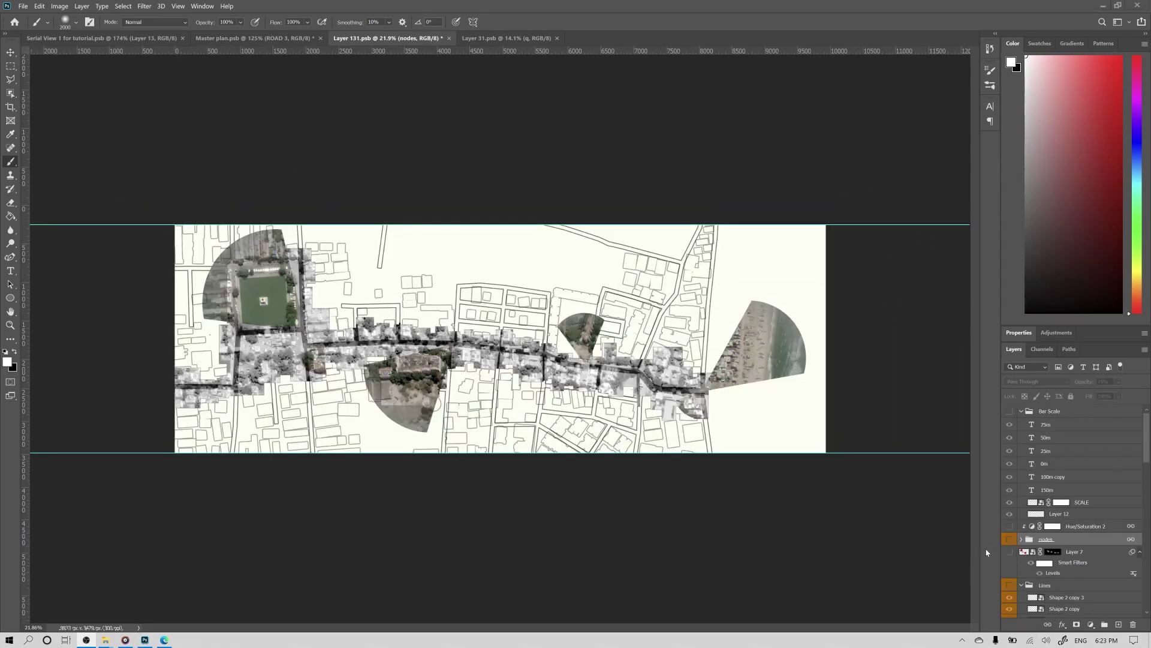
Step: Show the nodes group and Layer 7 on the map
left_click(1009, 540)
left_click(1010, 551)
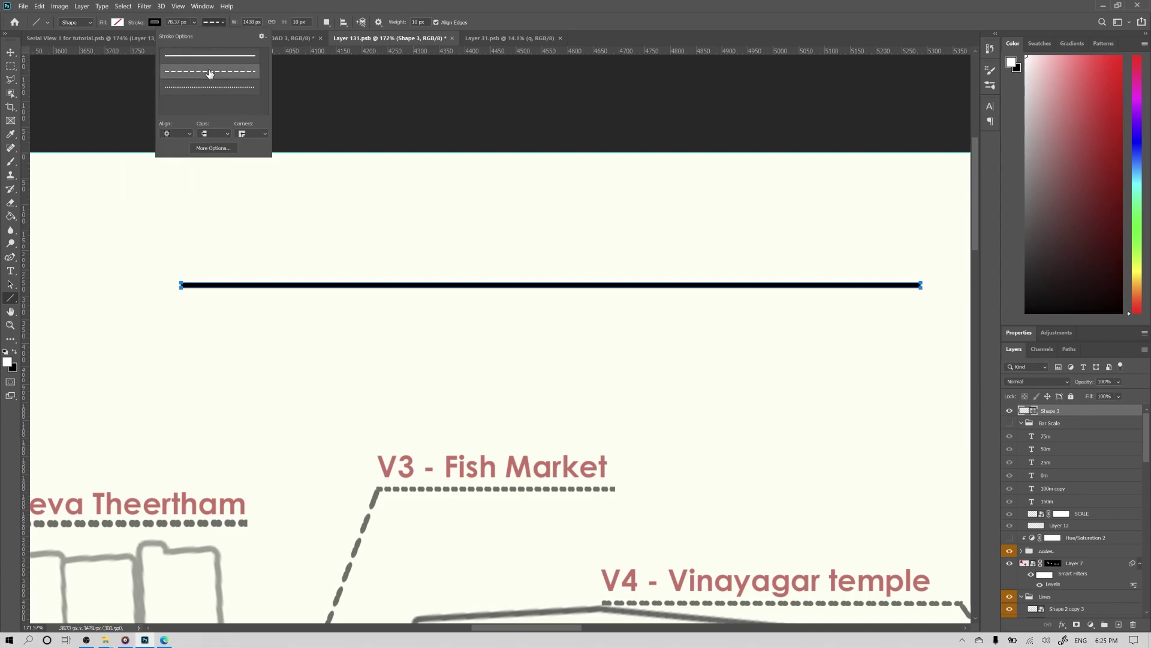
Step: Give the Shape 3 line a dotted stroke and reduce its stroke width
left_click(202, 88)
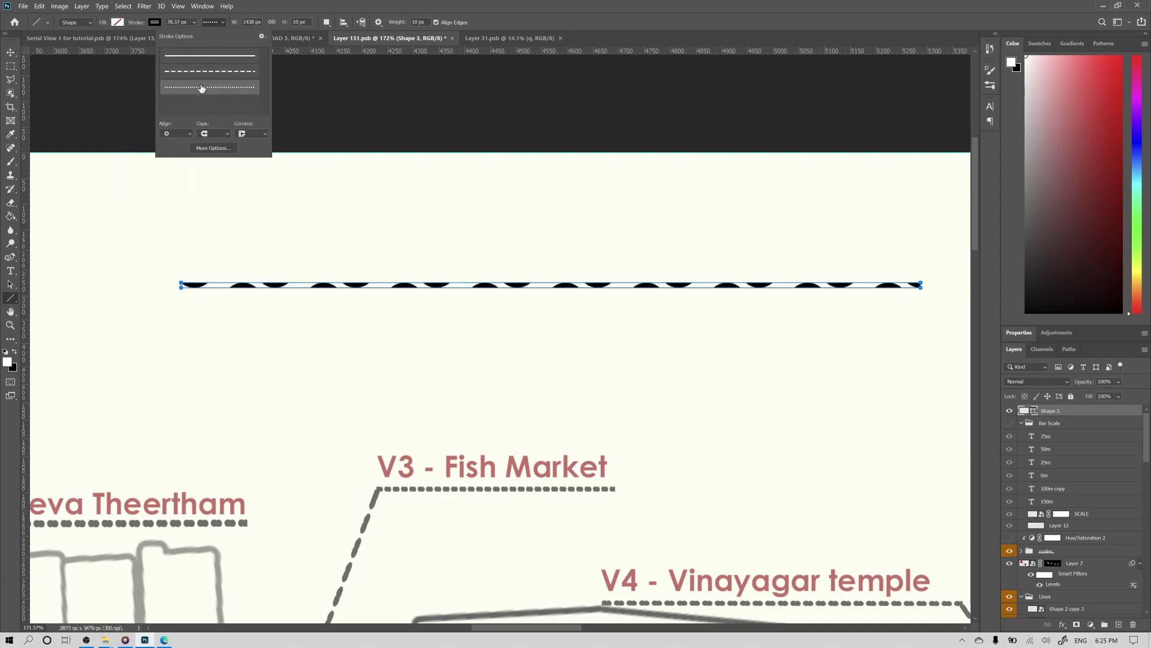
left_click(194, 23)
left_click_drag(216, 37, 208, 40)
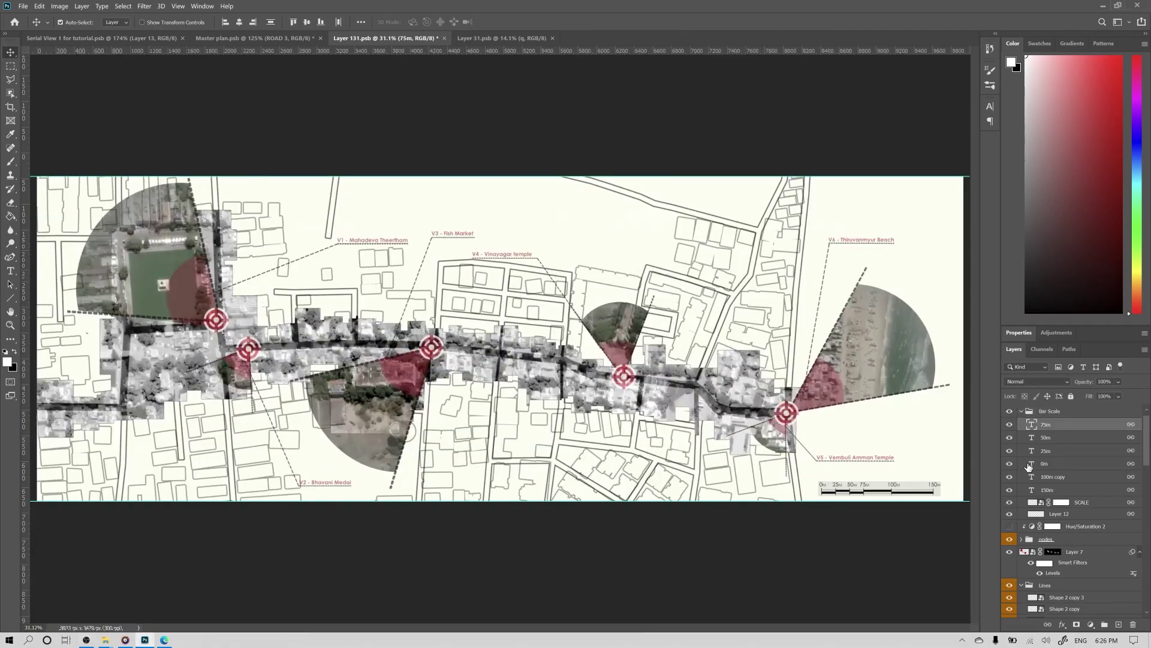
scroll(1029, 466, "down", 3)
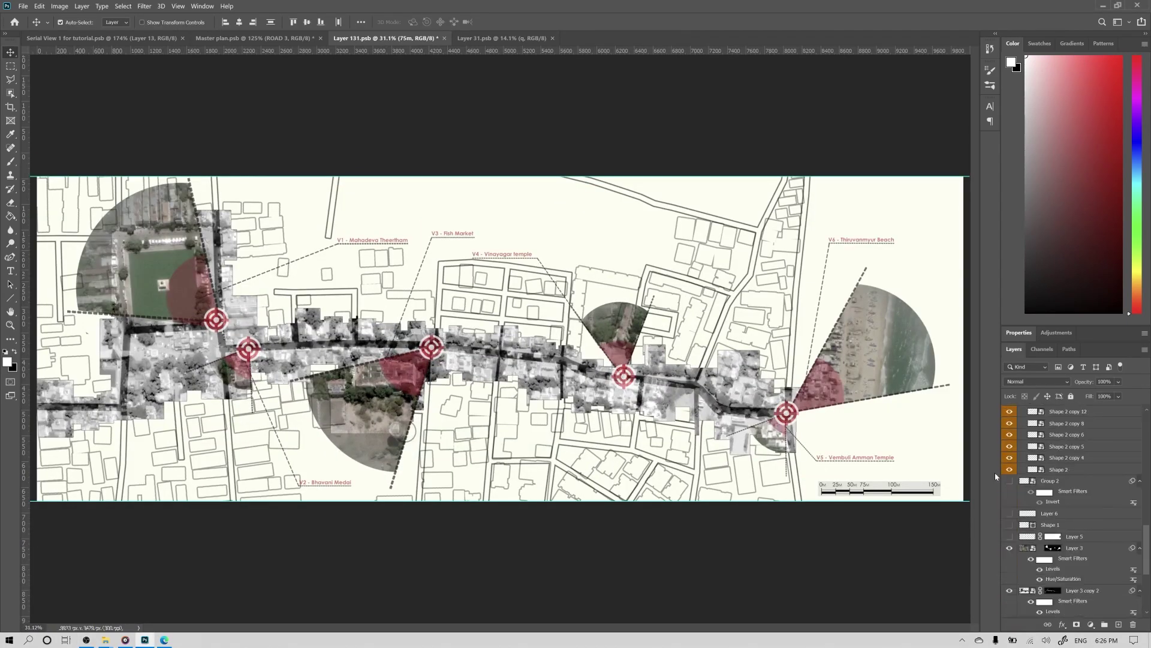